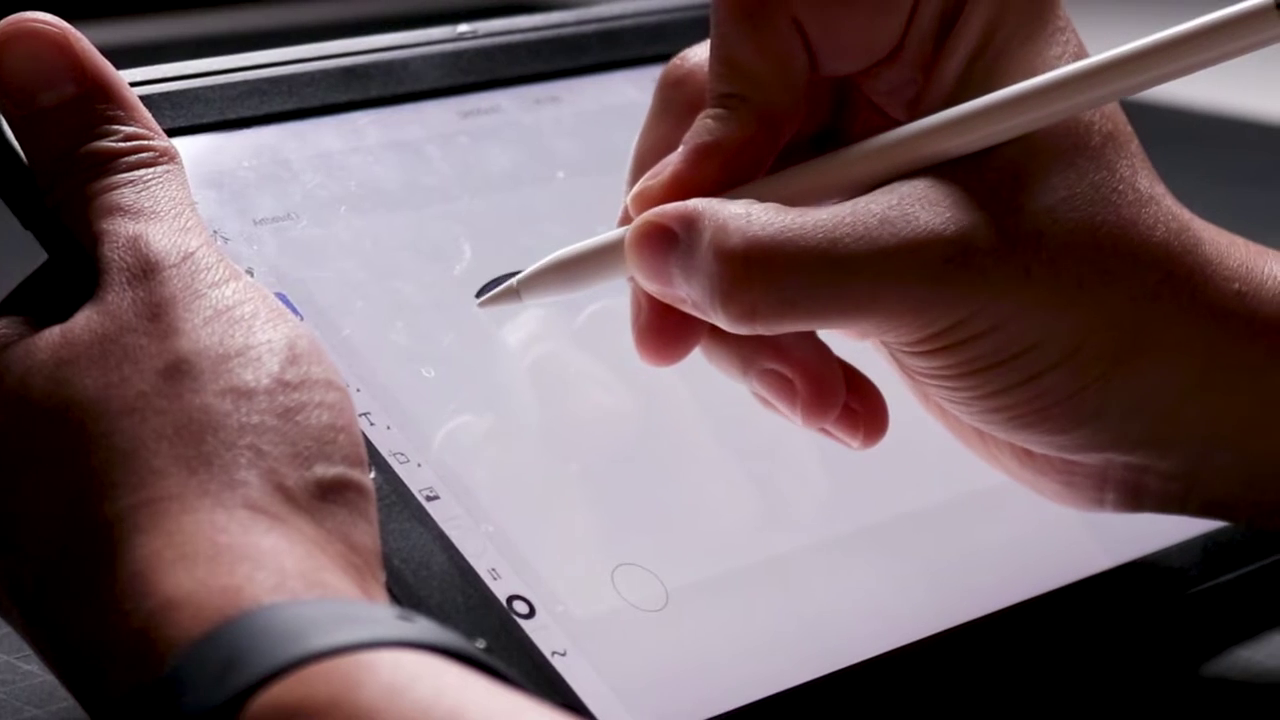
Draw the jack-o'-lantern freehand with the Pencil tool, including its rounded body outline and curved rib lines.
mouse_move(492, 390)
mouse_down()
mouse_move(548, 445)
mouse_move(645, 468)
mouse_up()
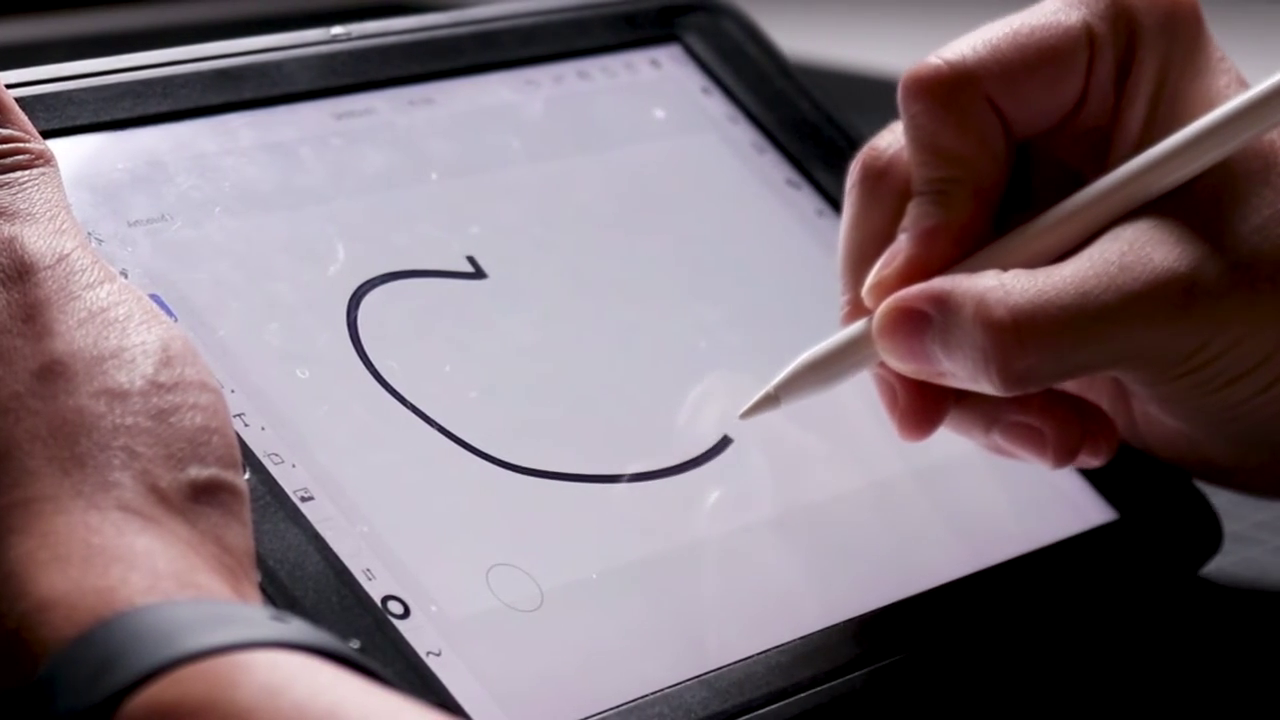
mouse_move(735, 425)
mouse_down()
mouse_move(740, 385)
mouse_move(705, 315)
mouse_move(635, 262)
mouse_move(545, 250)
mouse_up()
drag(460, 248, 368, 262)
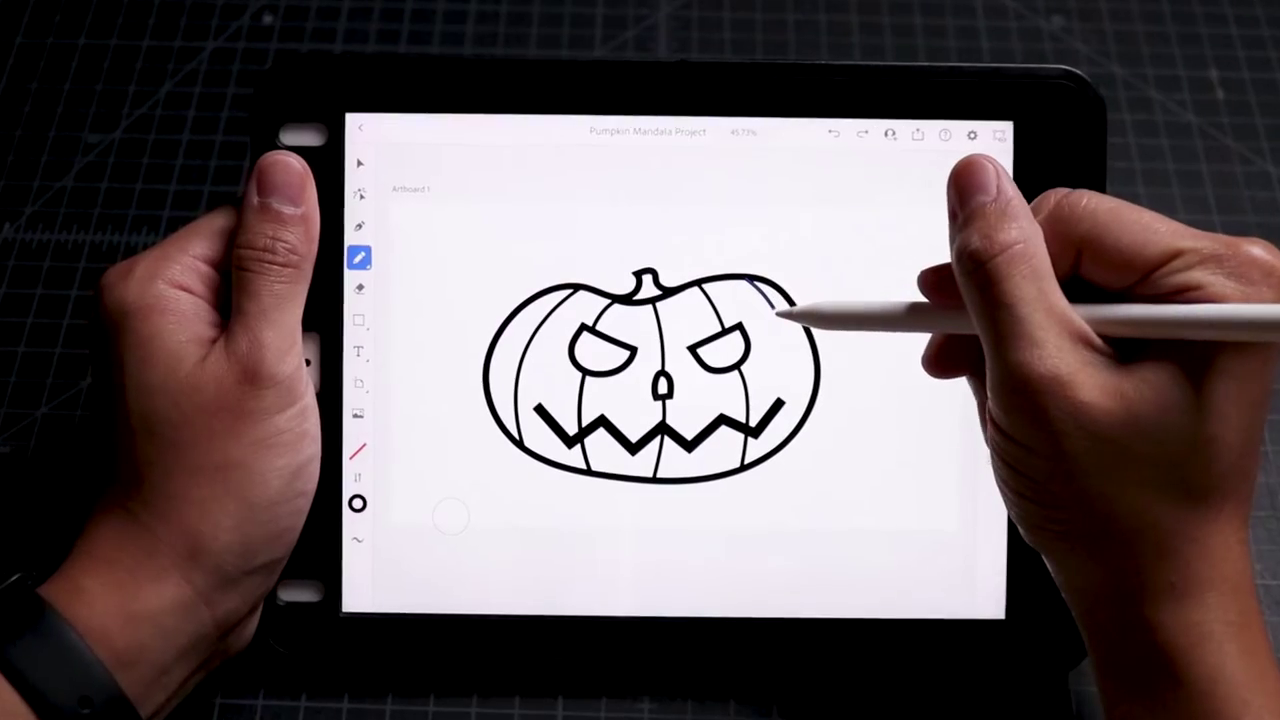
mouse_move(777, 314)
mouse_down()
mouse_move(806, 372)
mouse_move(812, 430)
mouse_up()
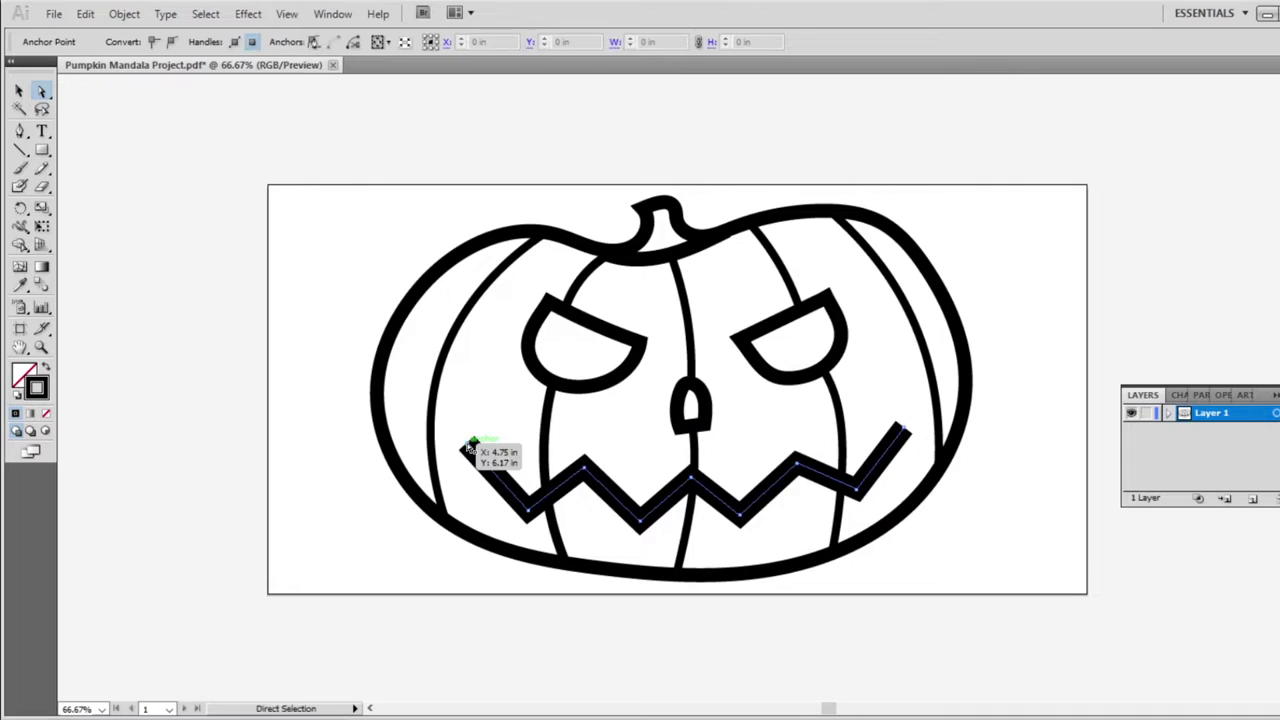
In desktop Illustrator, reshape the zigzag mouth by moving its ends out to the side ribs and its corner points along the ribs.
drag(433, 412, 430, 411)
click(903, 430)
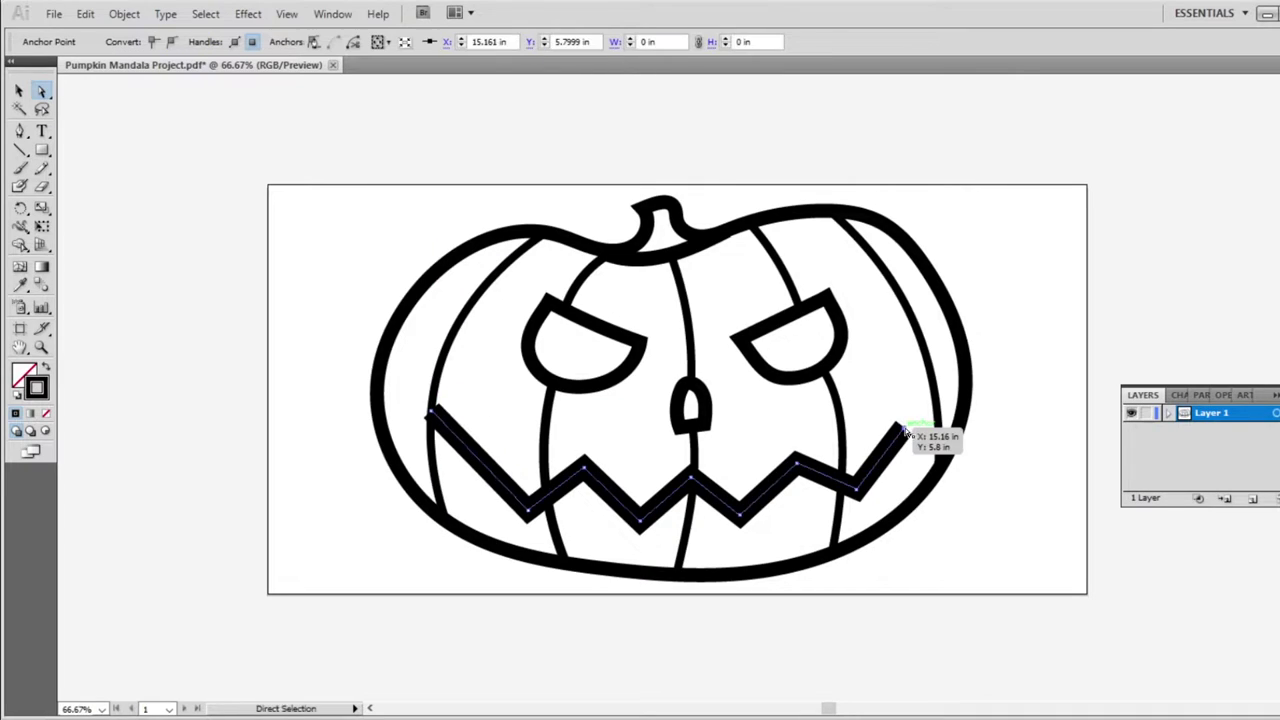
click(921, 373)
drag(531, 514, 495, 506)
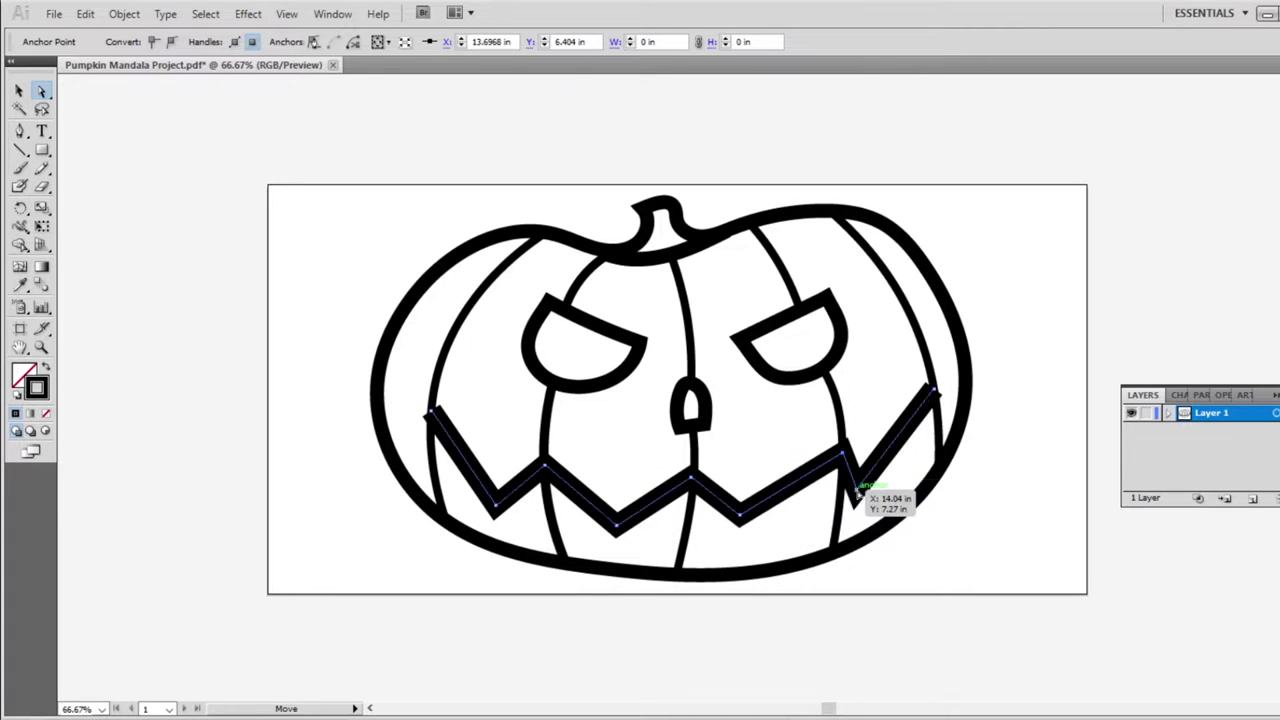
drag(858, 496, 900, 486)
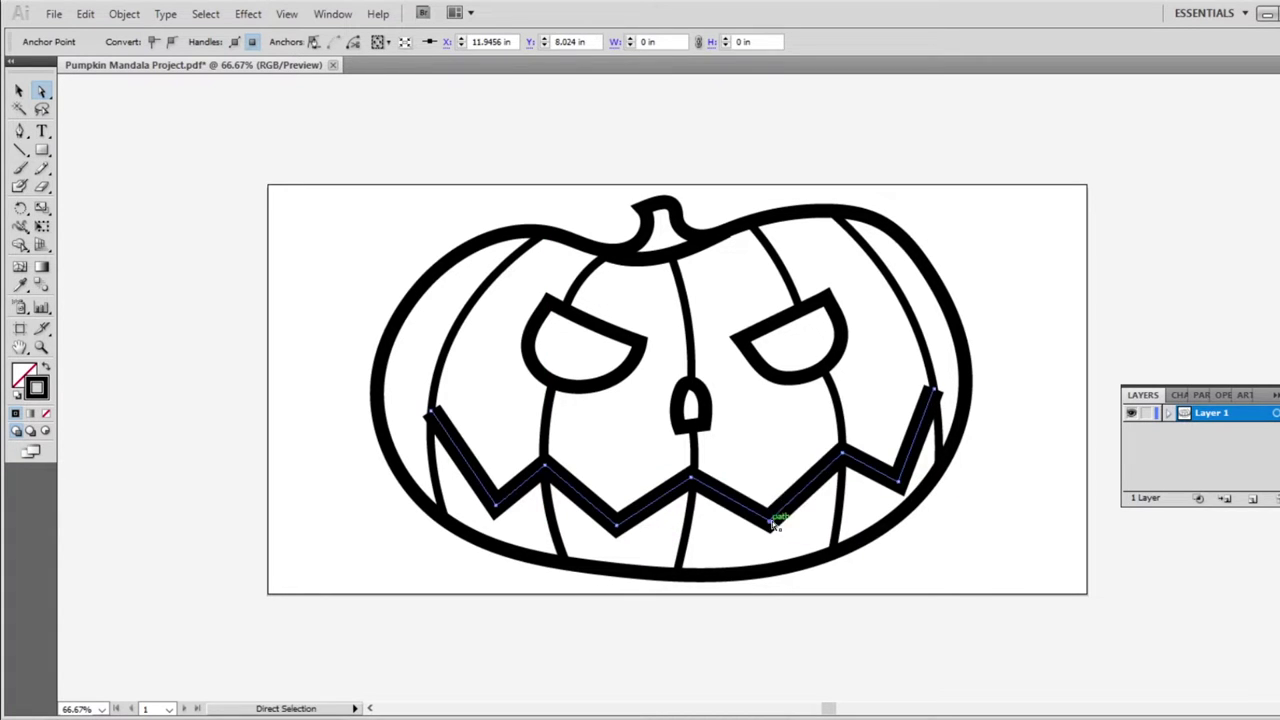
Select all the pumpkin artwork and convert its strokes to outlined shapes with Outline Stroke.
key(v)
key(ctrl+a)
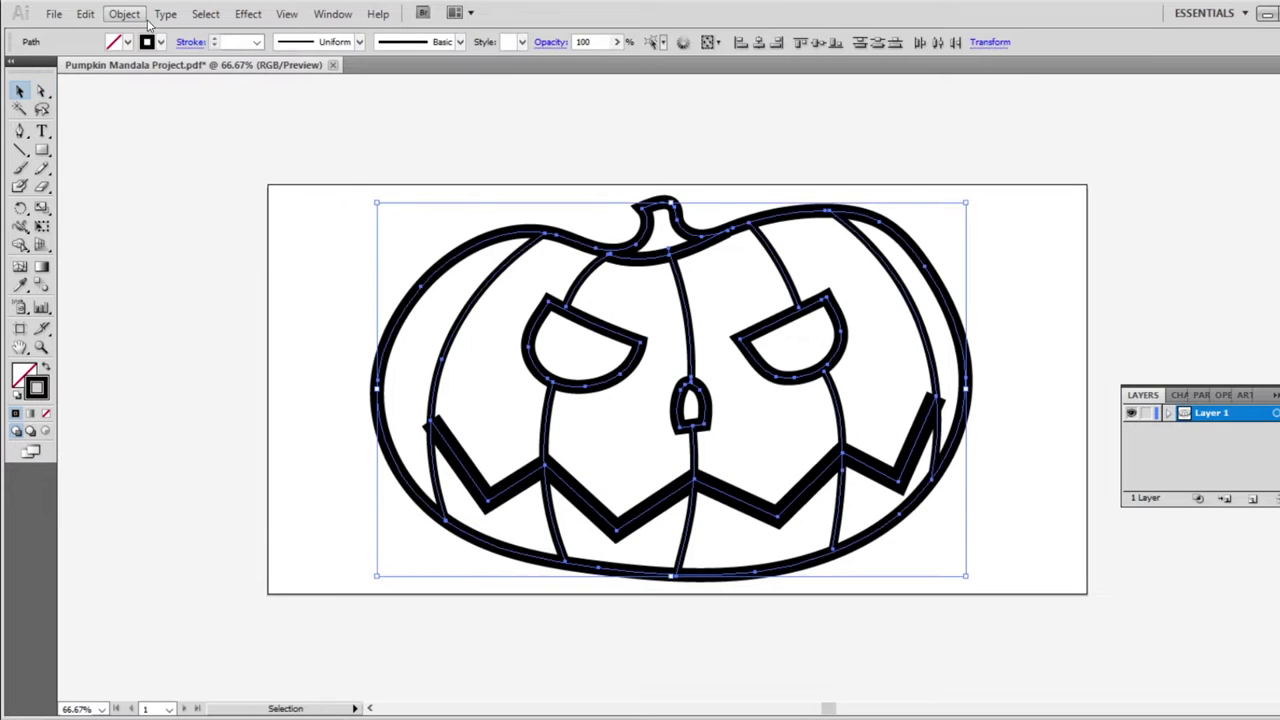
click(125, 14)
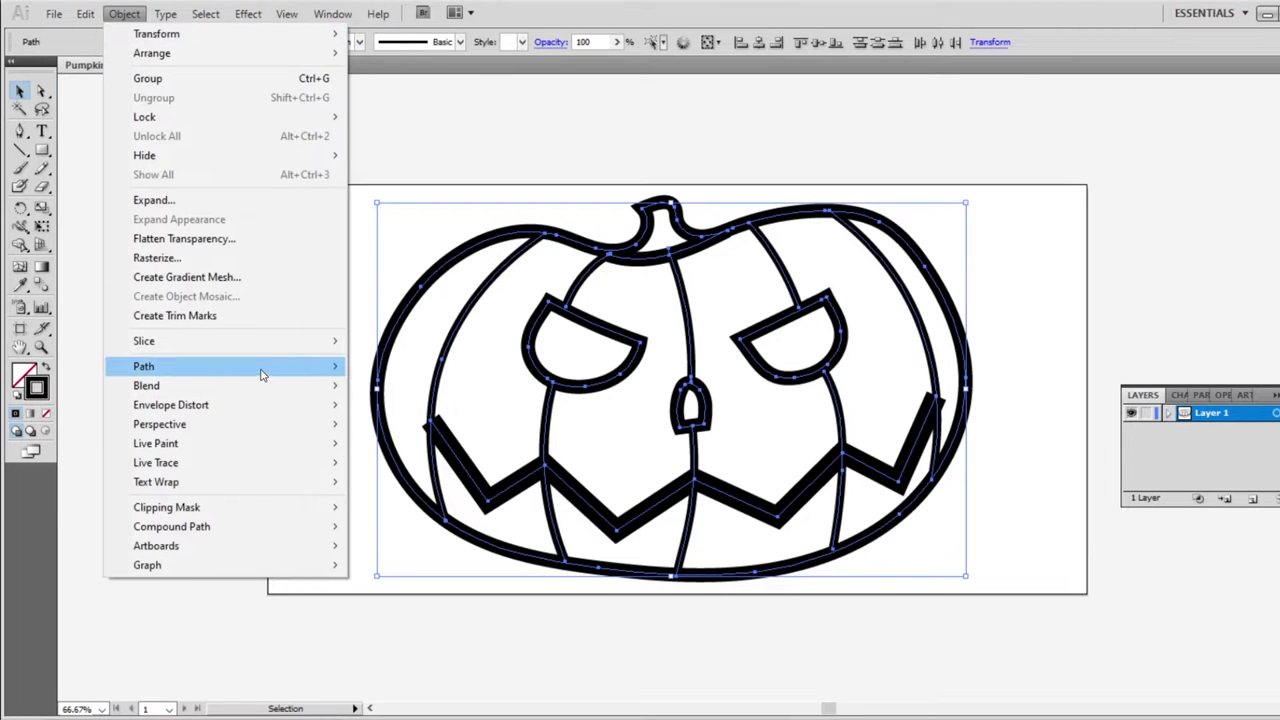
mouse_move(263, 368)
click(534, 407)
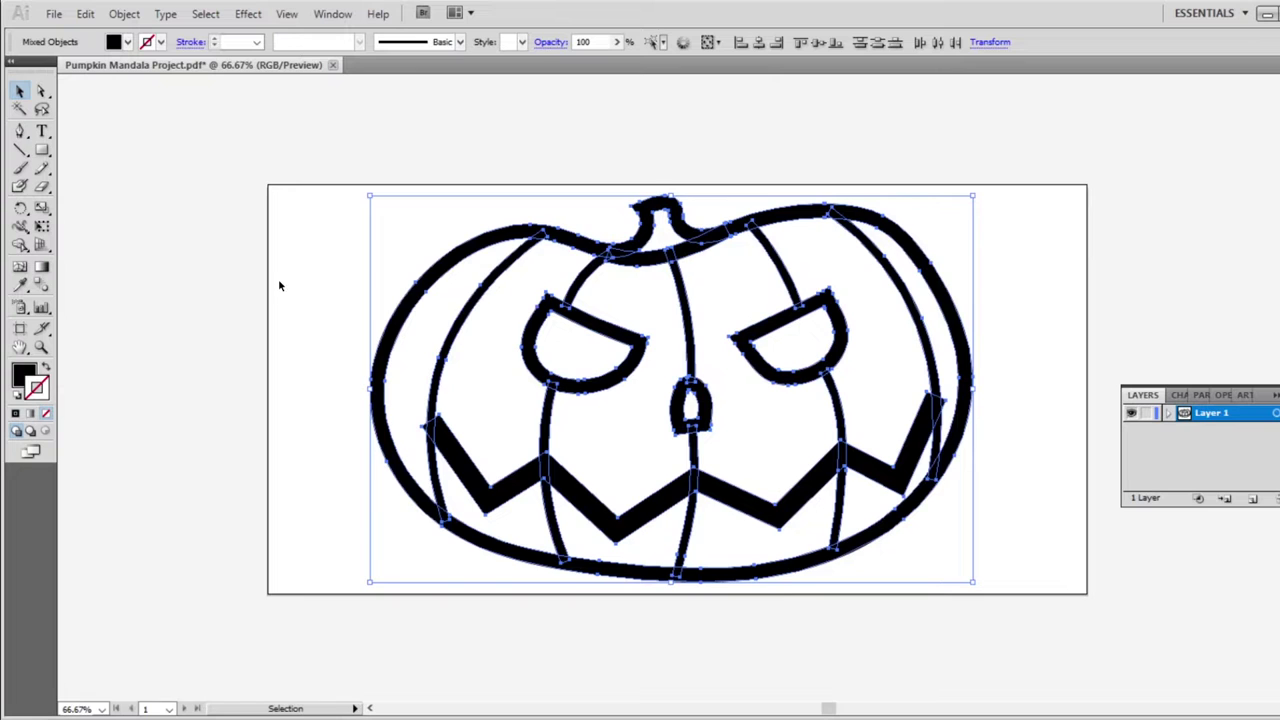
Give the outlined pumpkin shapes no fill and a 1 pt black stroke, and deselect them.
click(24, 377)
click(45, 413)
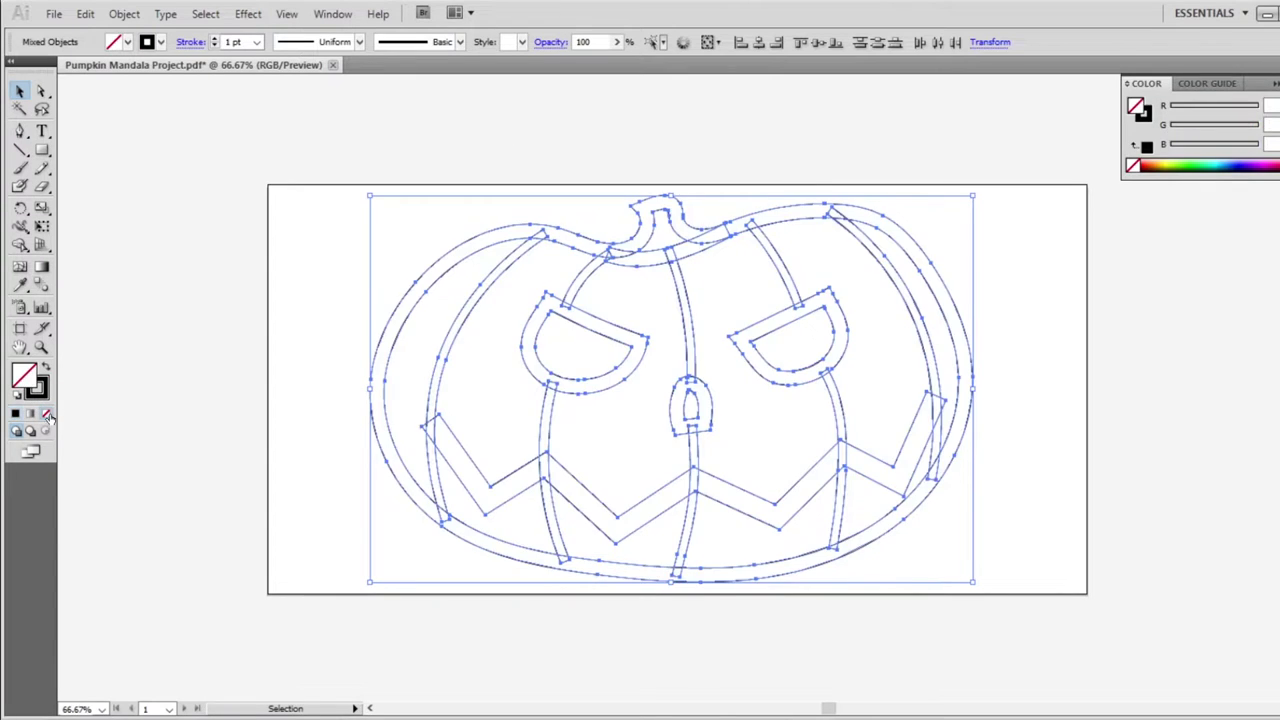
click(274, 296)
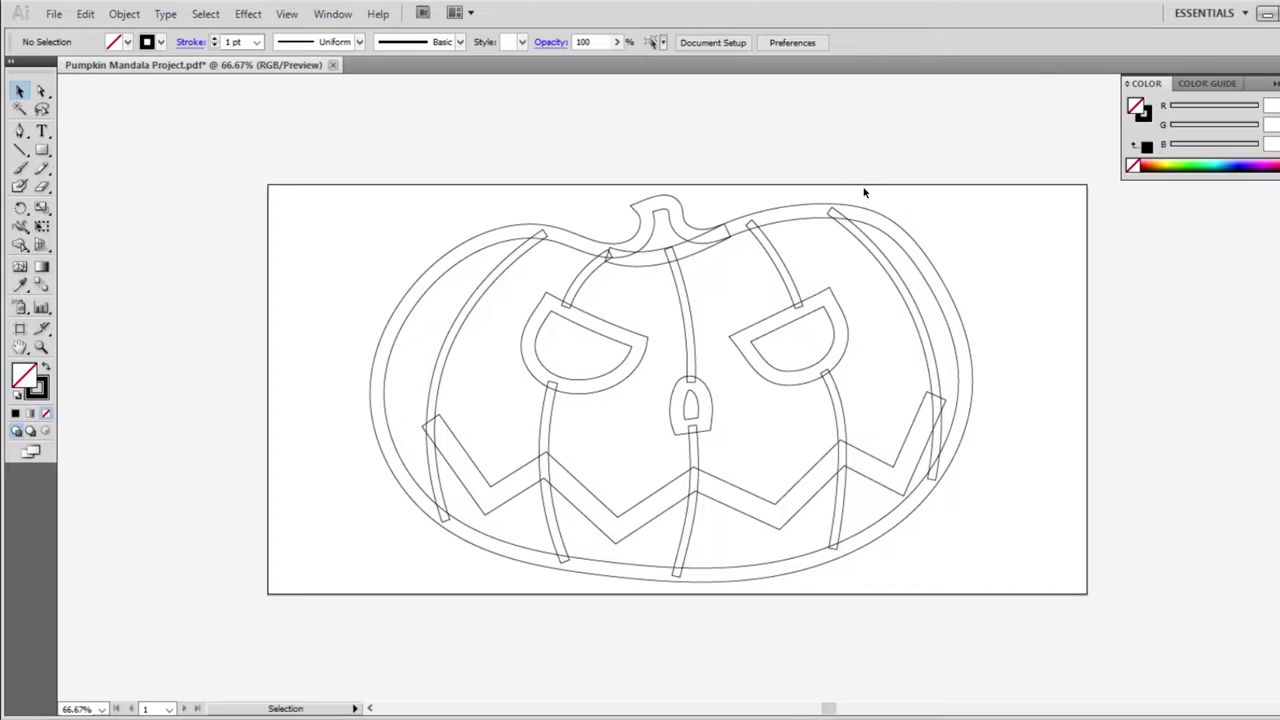
key(ctrl+equal)
key(ctrl+equal)
scroll(729, 277, up, 5)
scroll(652, 310, left, 3)
scroll(652, 310, left, 2)
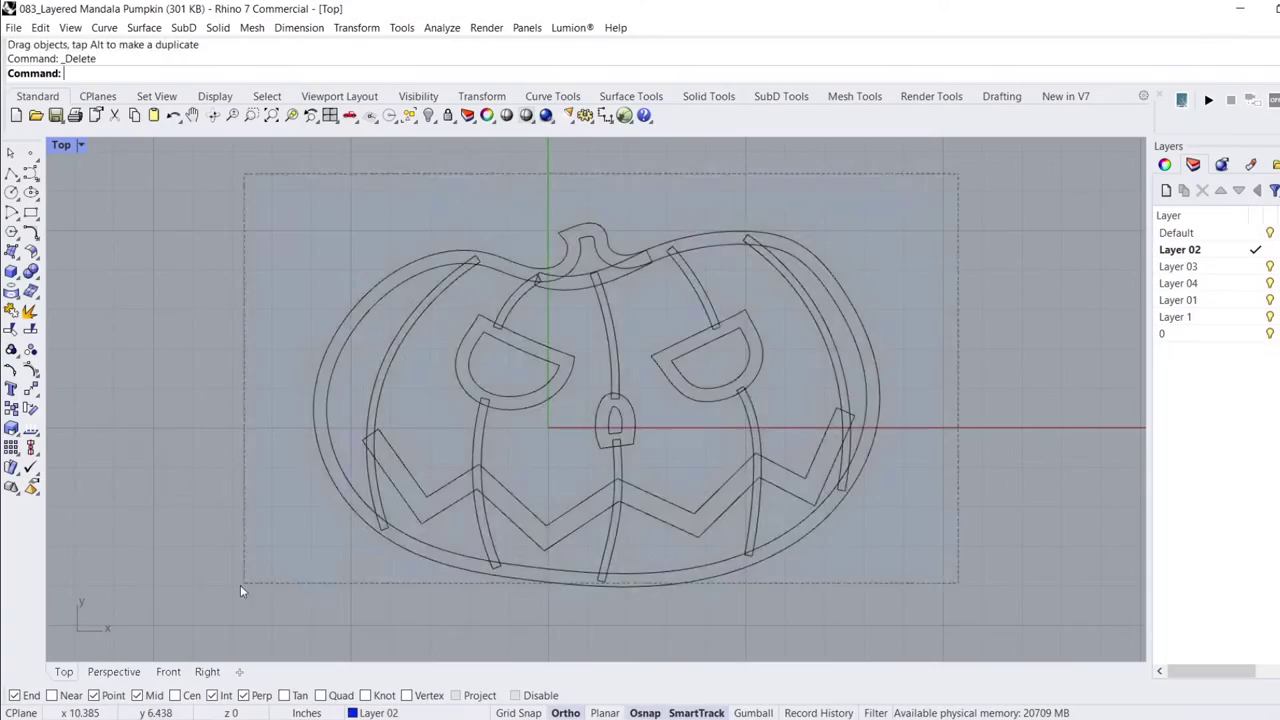
In Rhino, select all the pumpkin curves and trim the overlapping rib ends along the top edge and stem base.
key(ctrl+a)
text(Trim)
key(Return)
scroll(441, 573, up, 10)
scroll(587, 345, down, 4)
scroll(743, 314, up, 5)
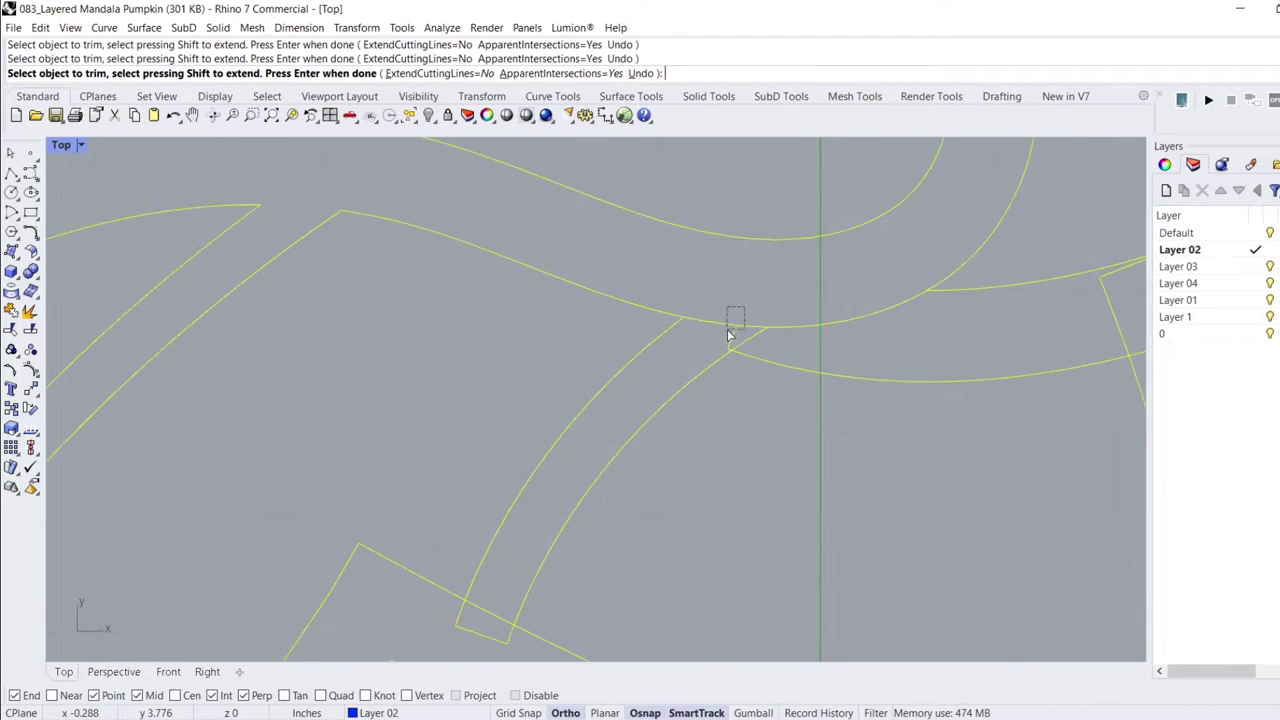
scroll(617, 386, up, 3)
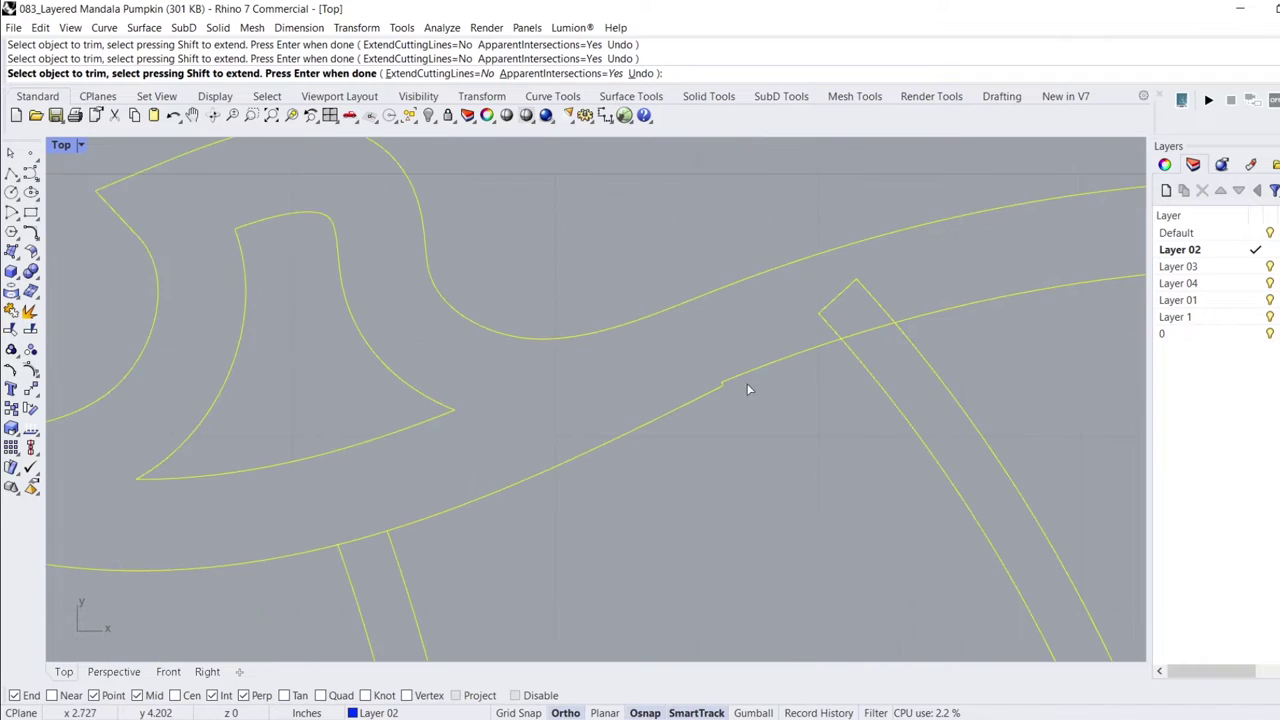
scroll(677, 237, down, 6)
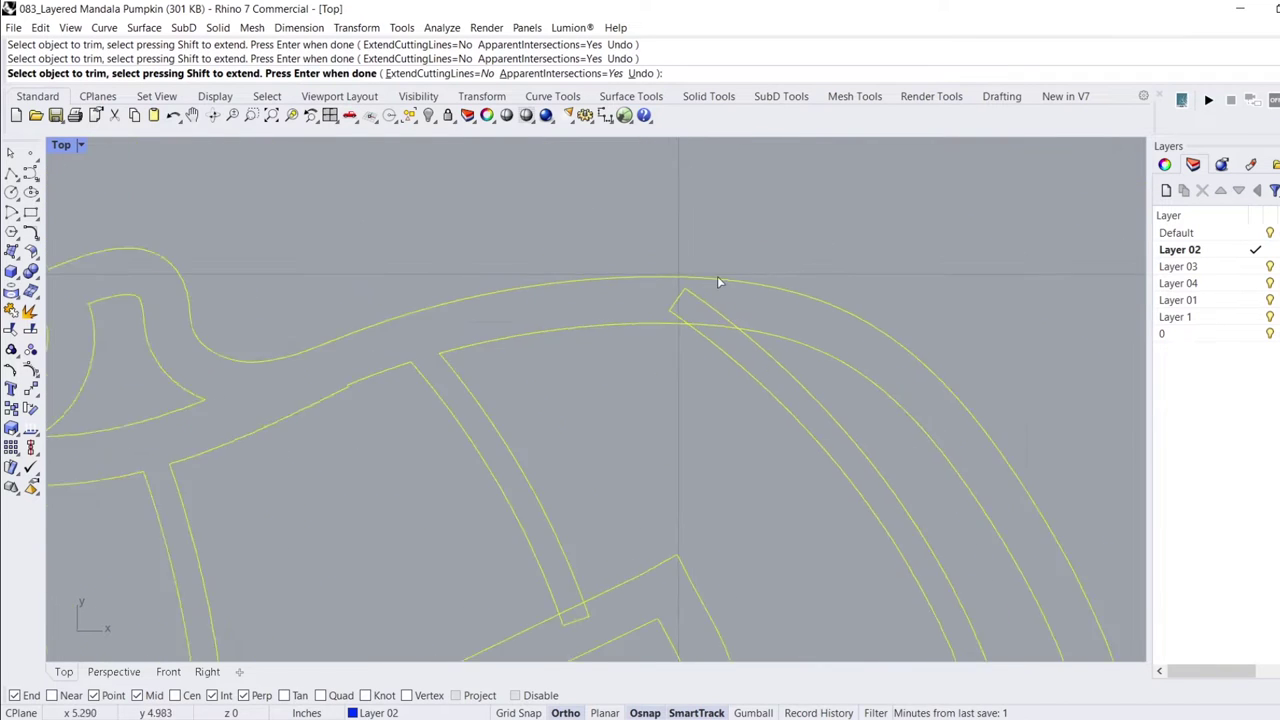
Trim the overlapping segments where the ribs cross the mouth and body outline on the pumpkin's right side.
scroll(781, 337, up, 6)
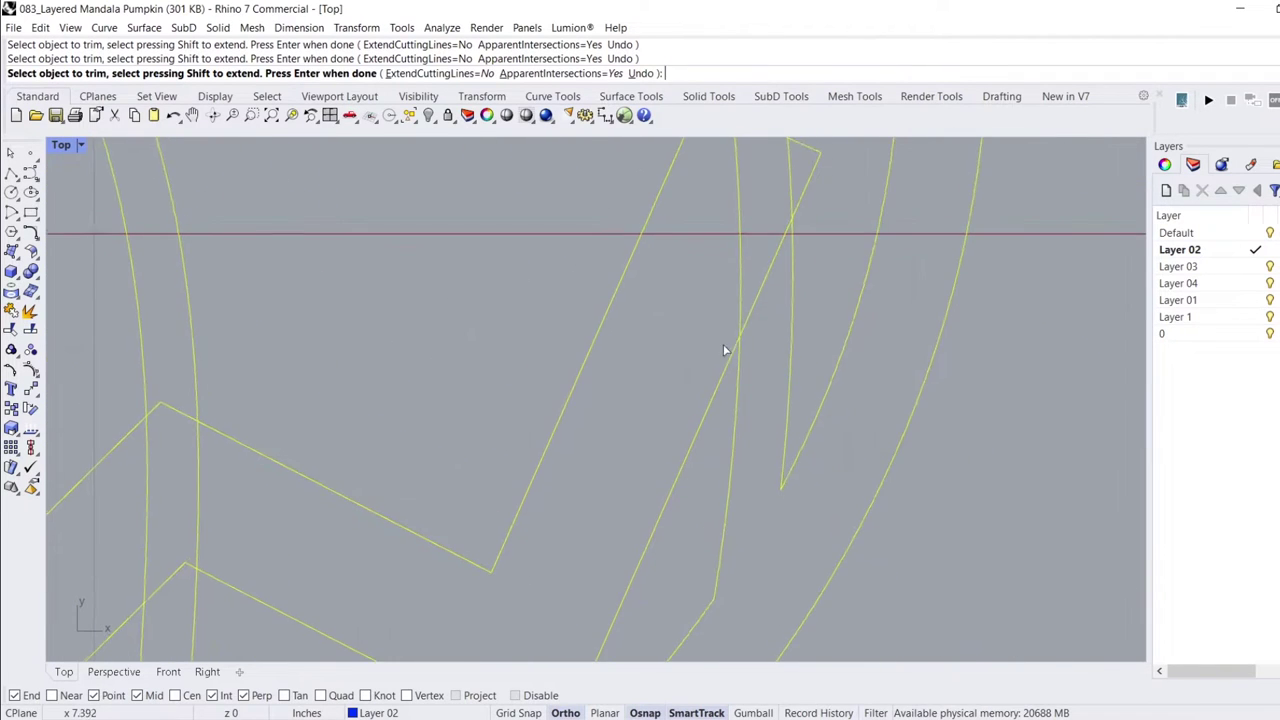
scroll(736, 348, up, 3)
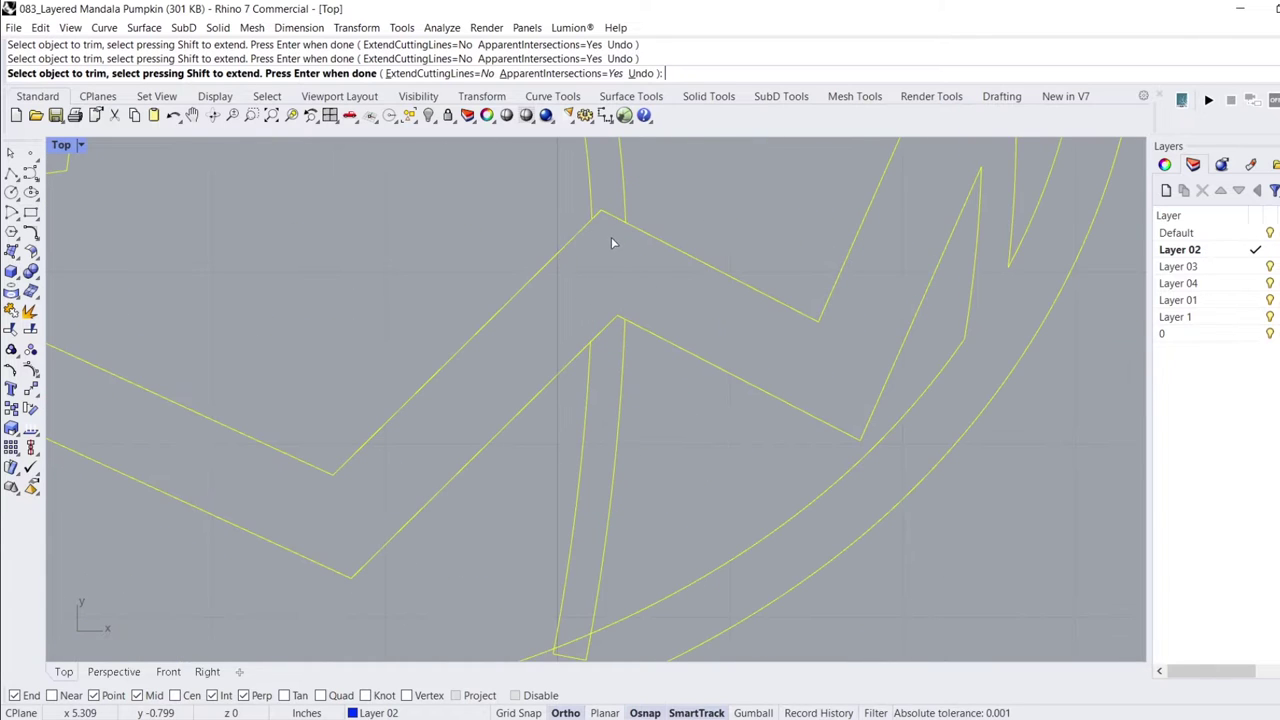
right_drag(617, 431, 746, 387)
scroll(748, 380, up, 3)
scroll(745, 288, down, 2)
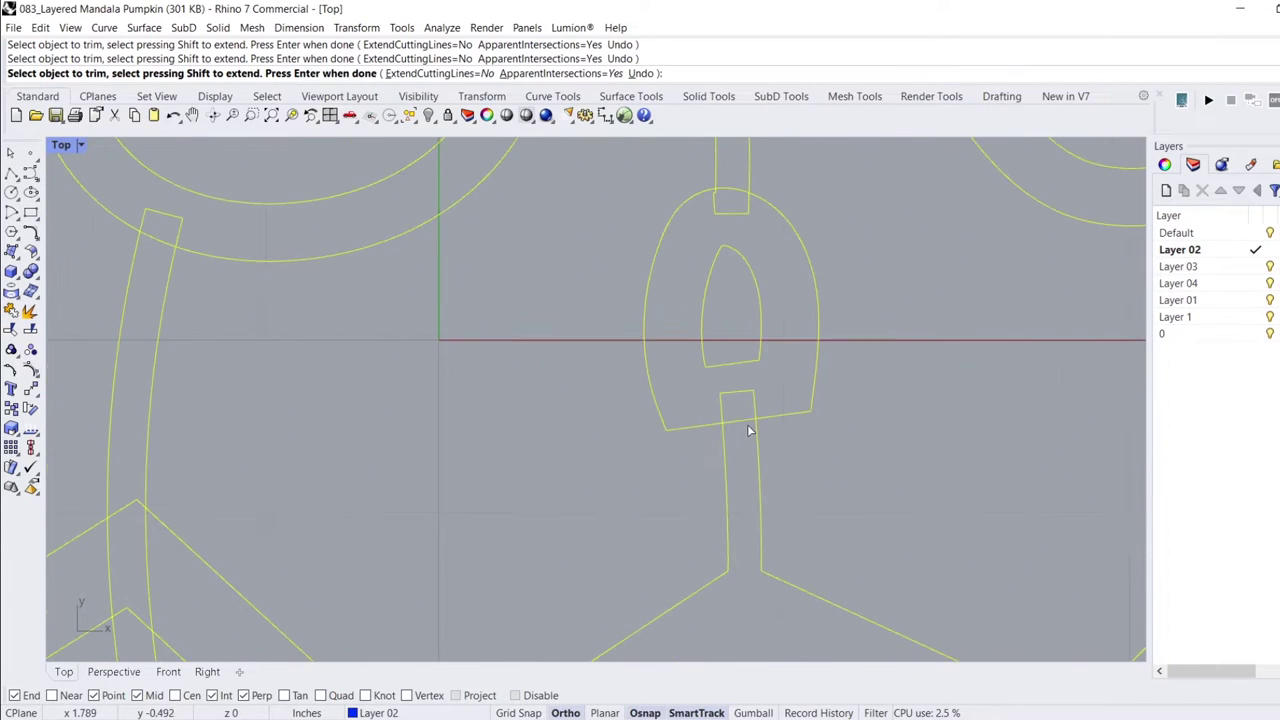
Trim the center rib ends around the nose and the overlaps where the left ribs meet the eye and mouth.
scroll(660, 374, up, 3)
scroll(729, 451, down, 3)
scroll(589, 400, up, 3)
scroll(629, 432, down, 4)
scroll(629, 432, up, 4)
scroll(626, 386, down, 3)
scroll(589, 337, up, 3)
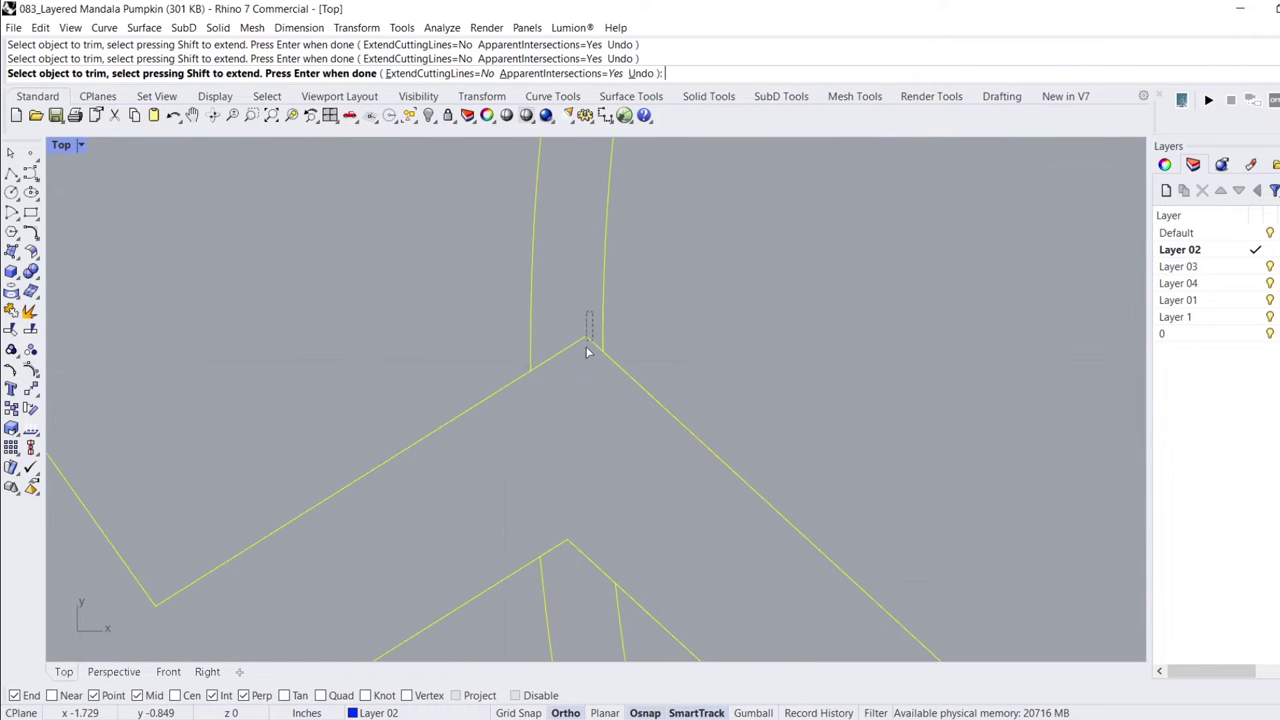
Trim the remaining rib overlaps along the pumpkin's lower edge and at the right eye, and finish trimming.
right_drag(589, 337, 853, 407)
scroll(845, 440, down, 2)
scroll(600, 557, up, 2)
scroll(986, 543, down, 4)
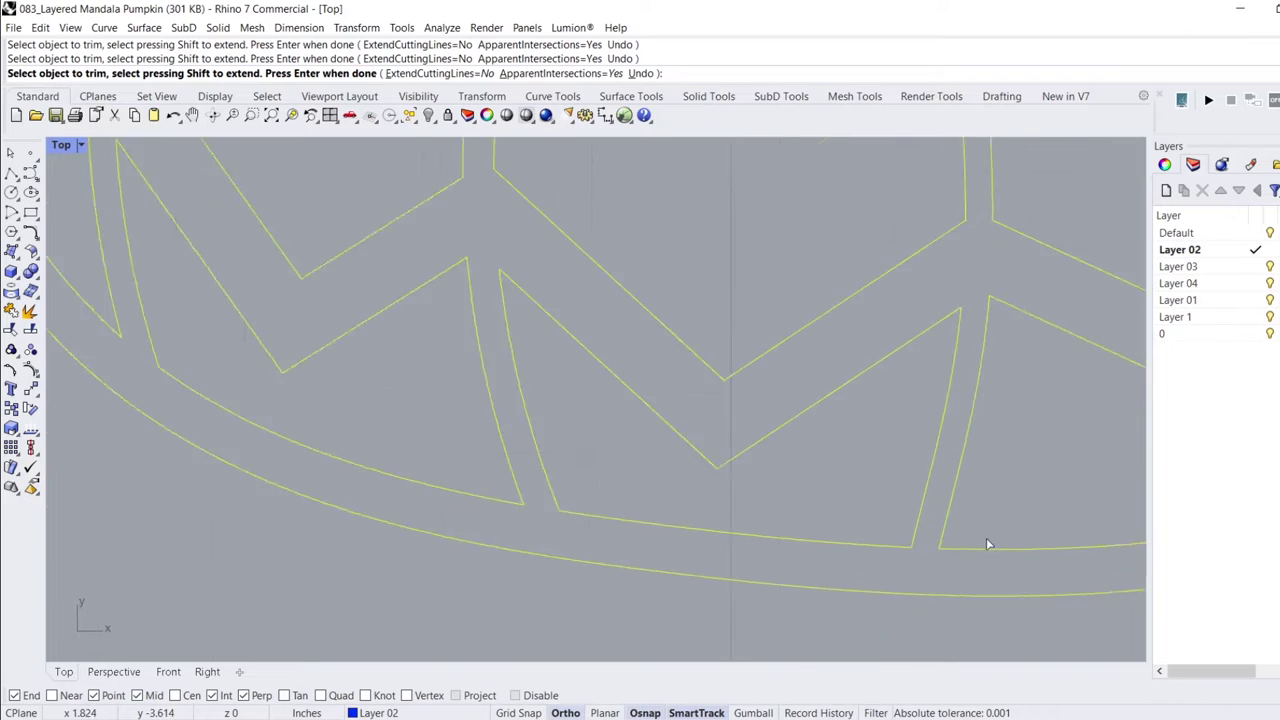
scroll(848, 377, up, 3)
scroll(820, 443, down, 2)
scroll(714, 391, up, 2)
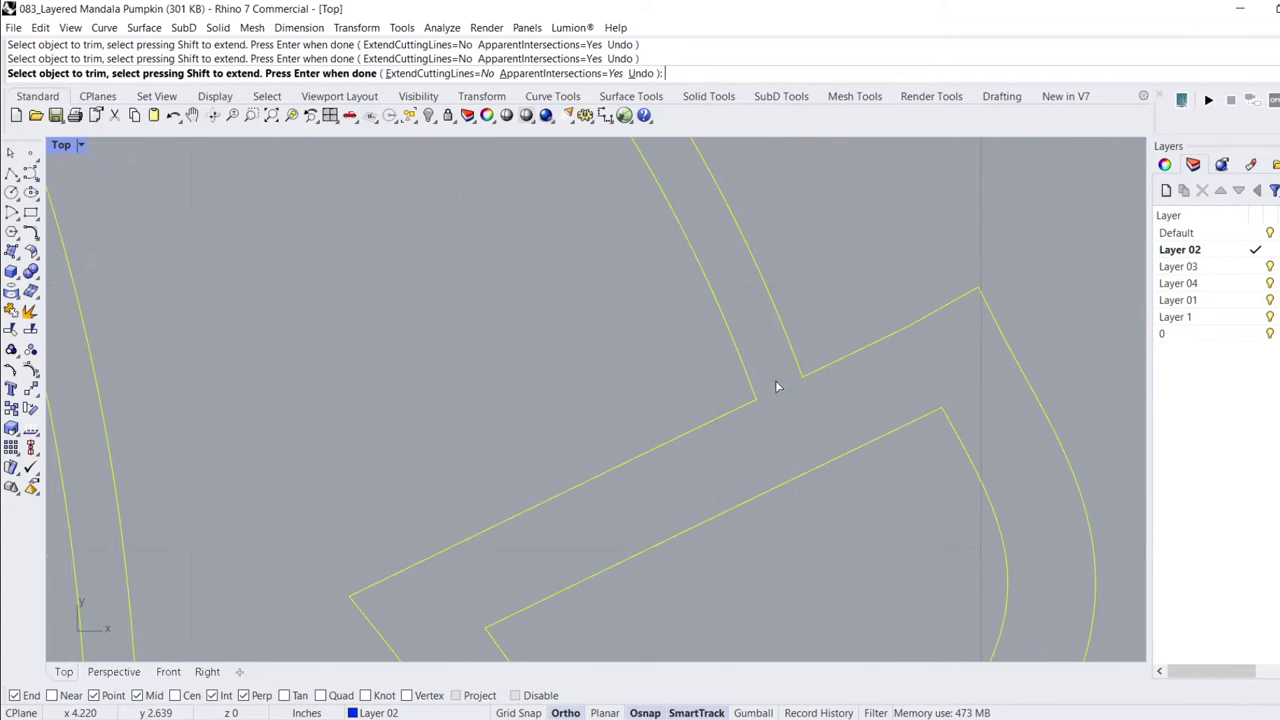
scroll(777, 383, down, 3)
right_drag(777, 383, 712, 397)
scroll(712, 397, up, 5)
key(Escape)
Explode the inner top curve beside the stem and fix the small step where it meets the neighboring curve.
click(714, 391)
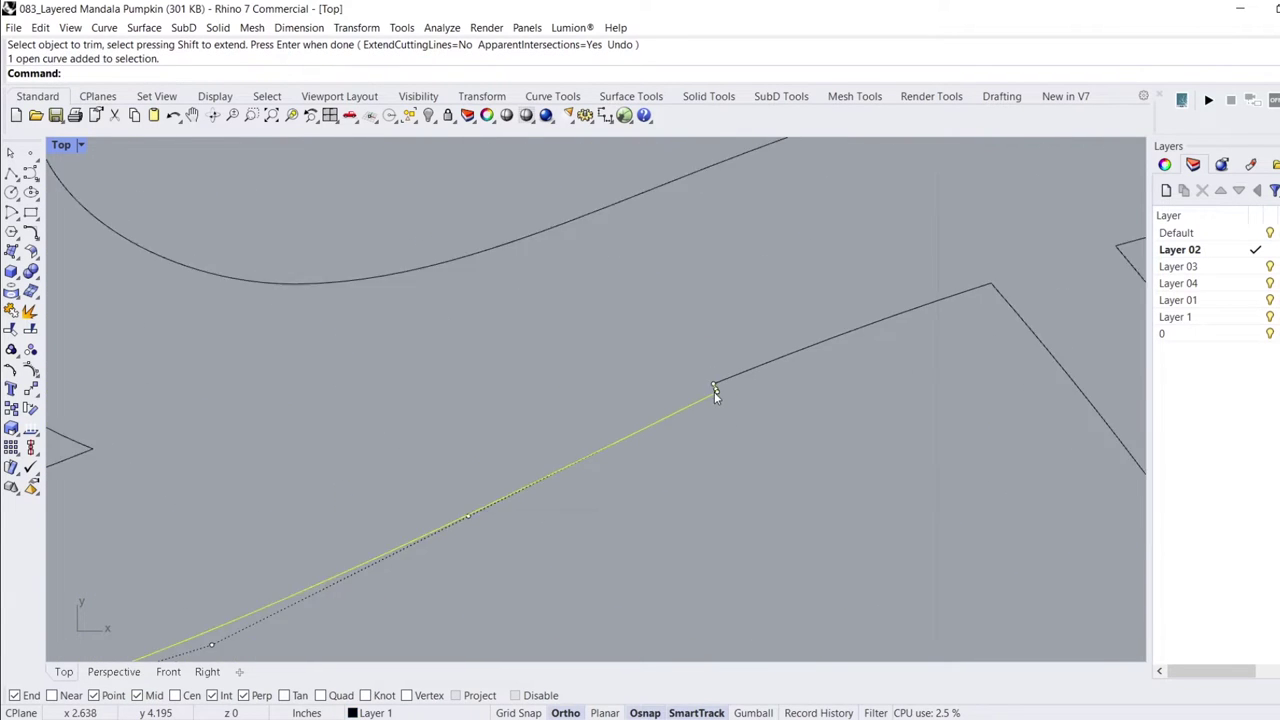
text(Explode)
key(Return)
scroll(770, 448, down, 2)
scroll(743, 409, up, 2)
click(745, 412)
drag(733, 385, 745, 421)
scroll(745, 421, down, 3)
Delete the inner outline of the pumpkin's stem.
key(Return)
scroll(604, 334, up, 3)
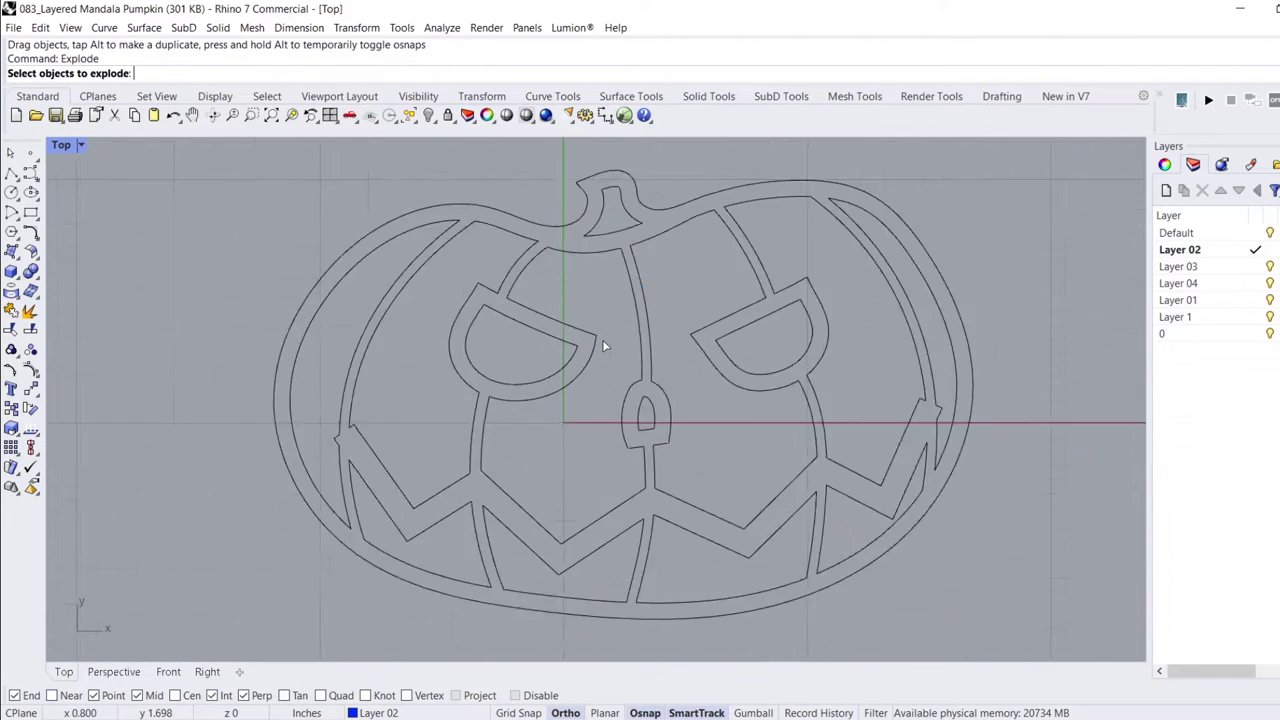
key(Return)
scroll(595, 271, down, 1)
scroll(666, 306, up, 2)
click(666, 306)
scroll(625, 247, down, 3)
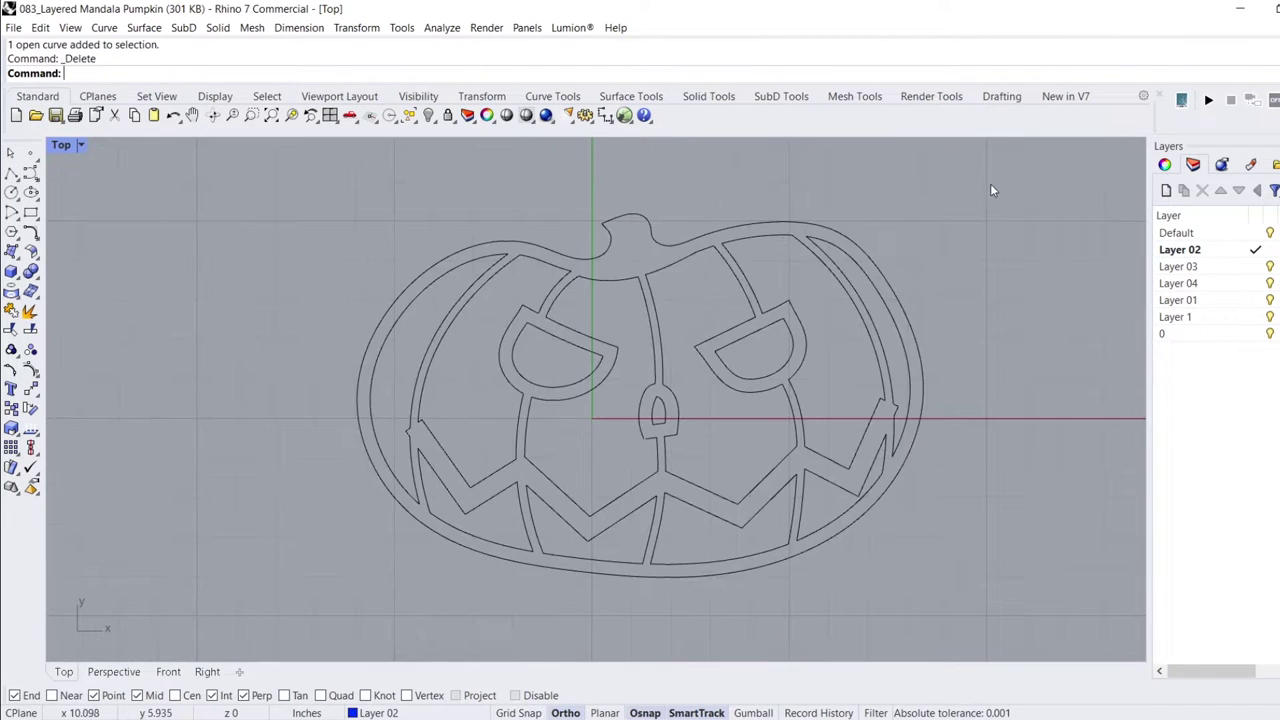
Join all the trimmed pumpkin segments into closed curves and select one to check it.
drag(430, 578, 430, 576)
key(ctrl+j)
click(415, 388)
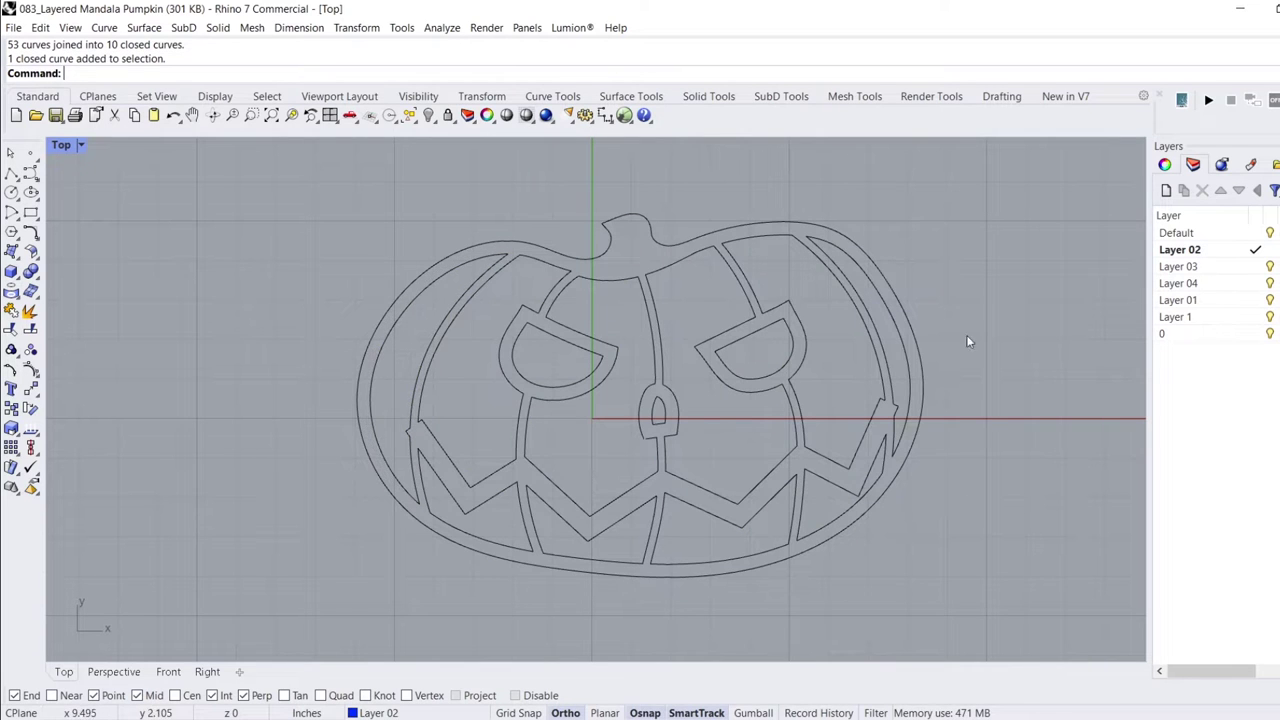
Set the display color of all the pumpkin curves to red.
drag(1027, 343, 460, 517)
click(1164, 164)
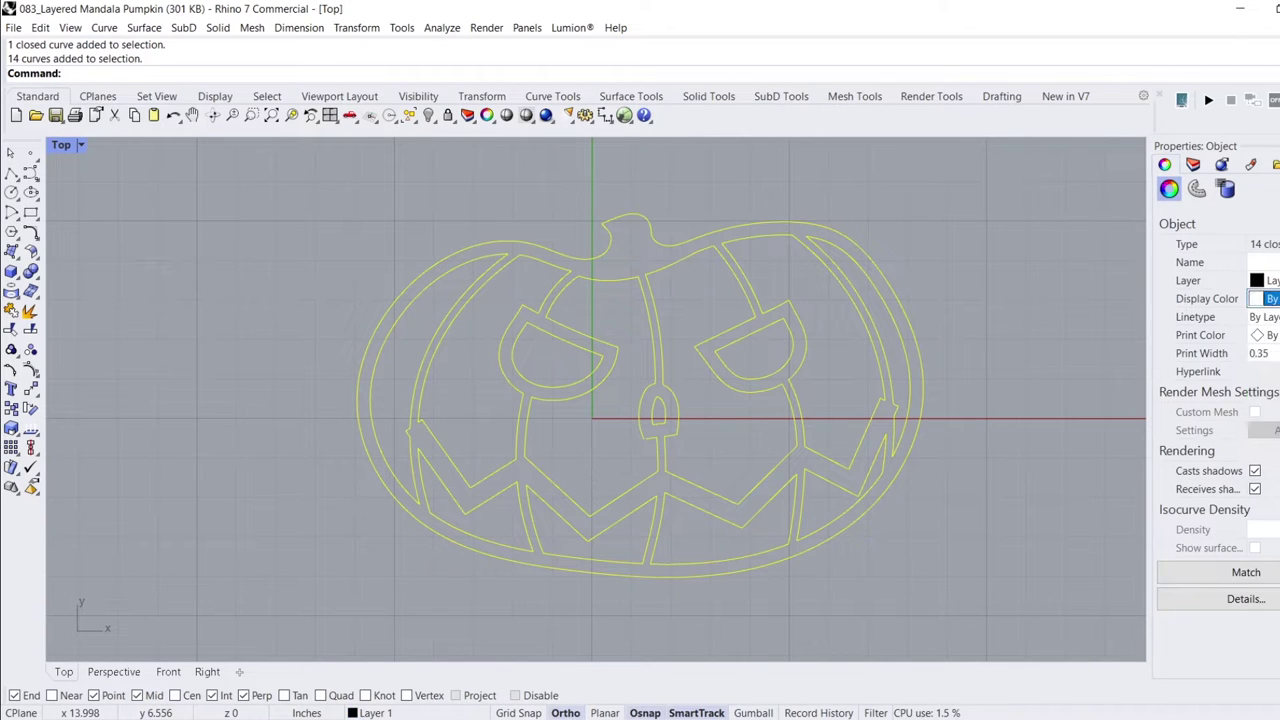
click(1270, 366)
click(1076, 206)
scroll(555, 295, up, 3)
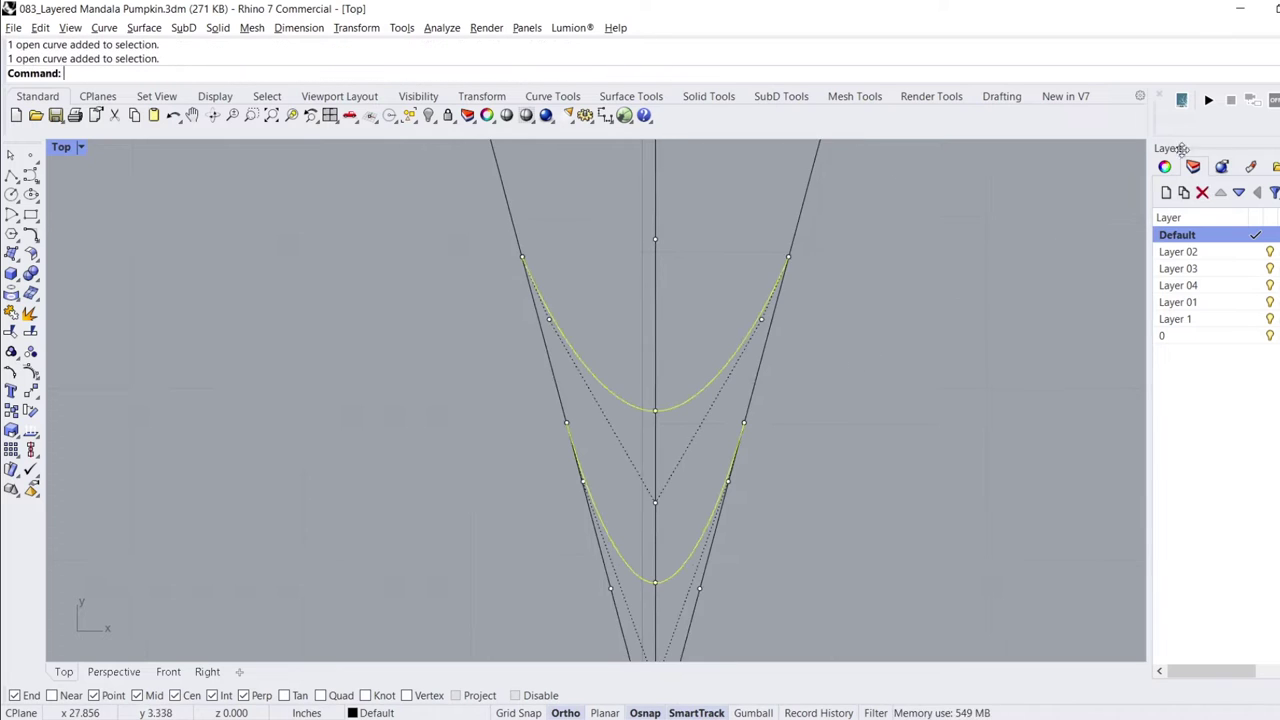
Make Layer 02 the current layer and copy the spider web wedge's curves.
click(1255, 251)
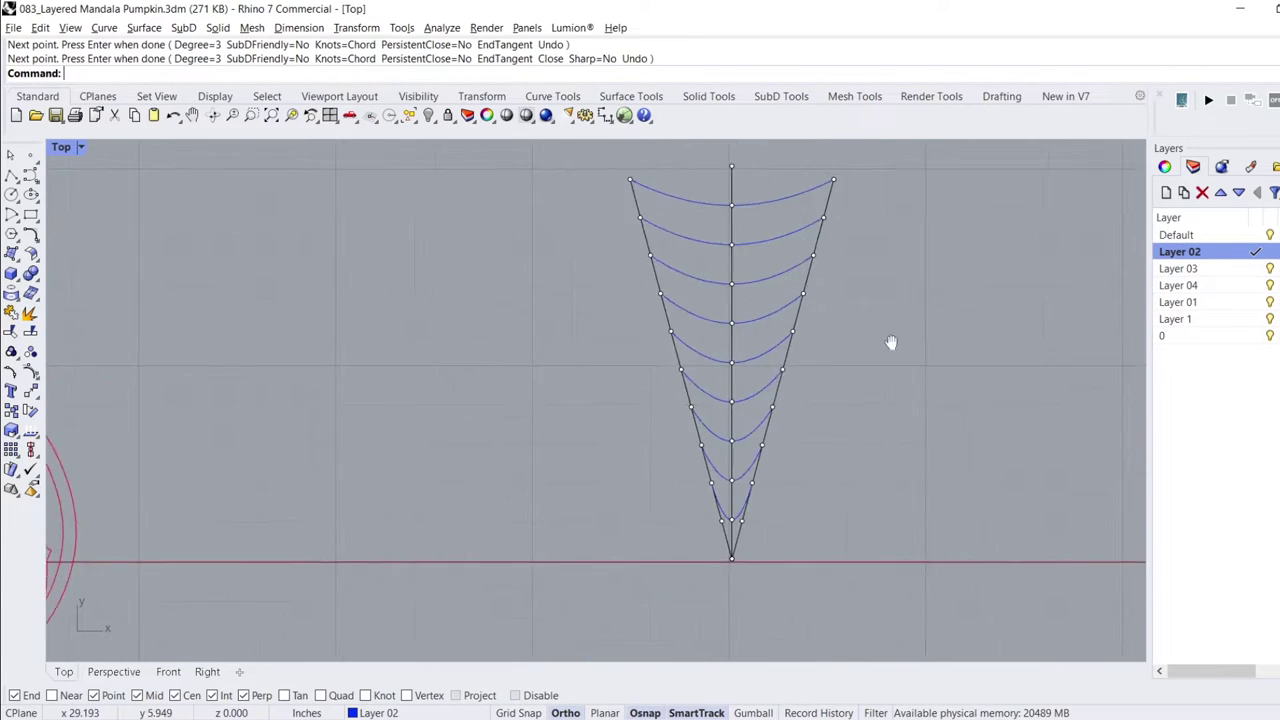
click(1256, 235)
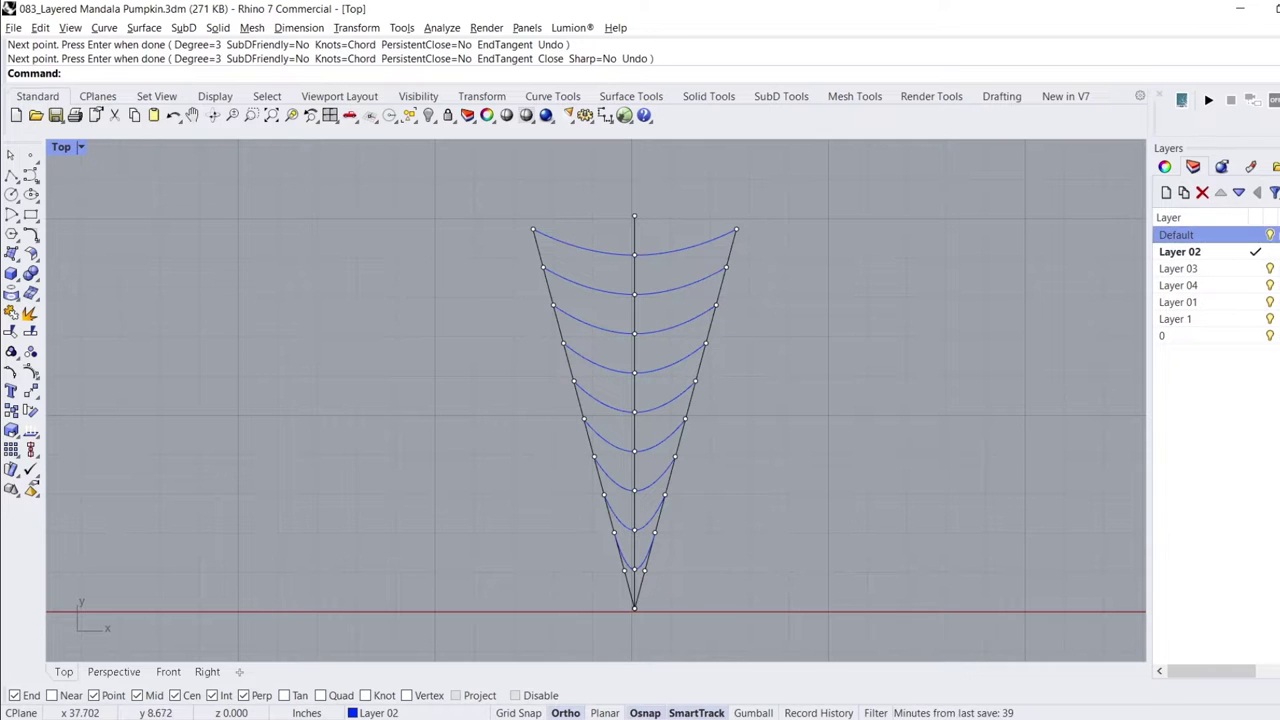
text(Copy)
key(Return)
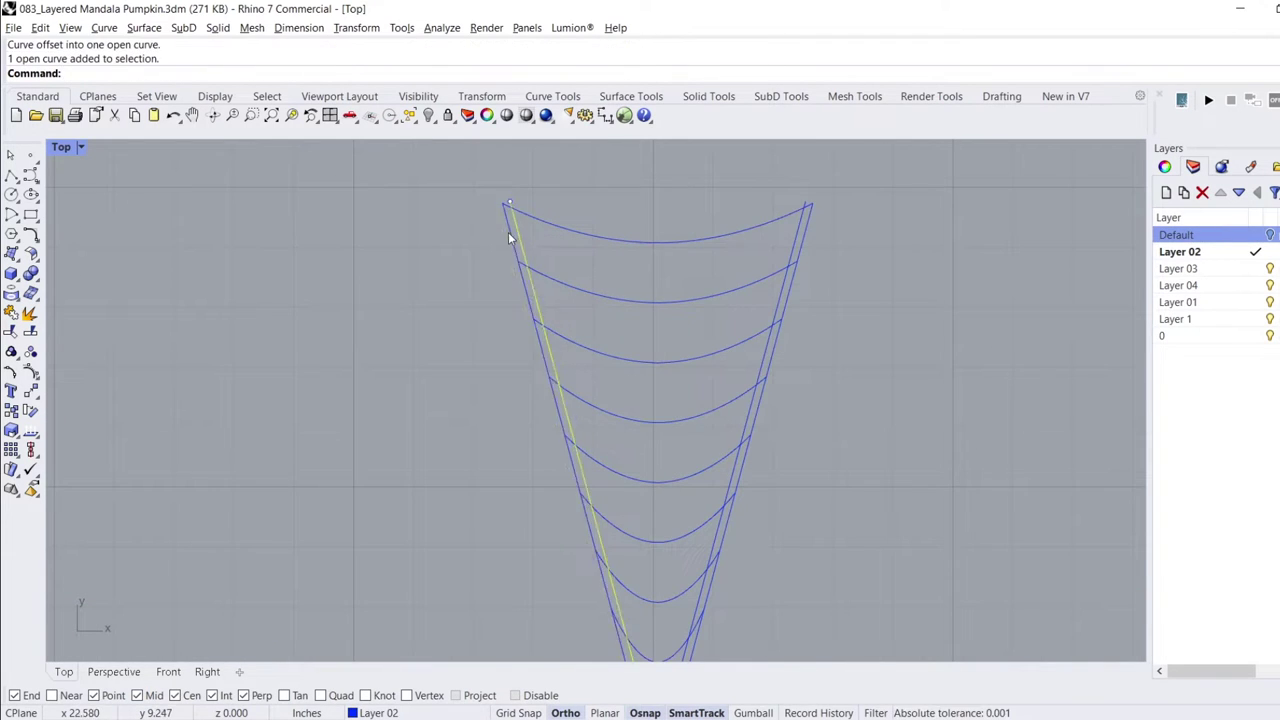
Trim the web's cross arcs and inner side lines where they overlap, down to the wedge's tip.
scroll(507, 222, up, 3)
text(Trim)
scroll(612, 447, up, 3)
scroll(561, 327, down, 2)
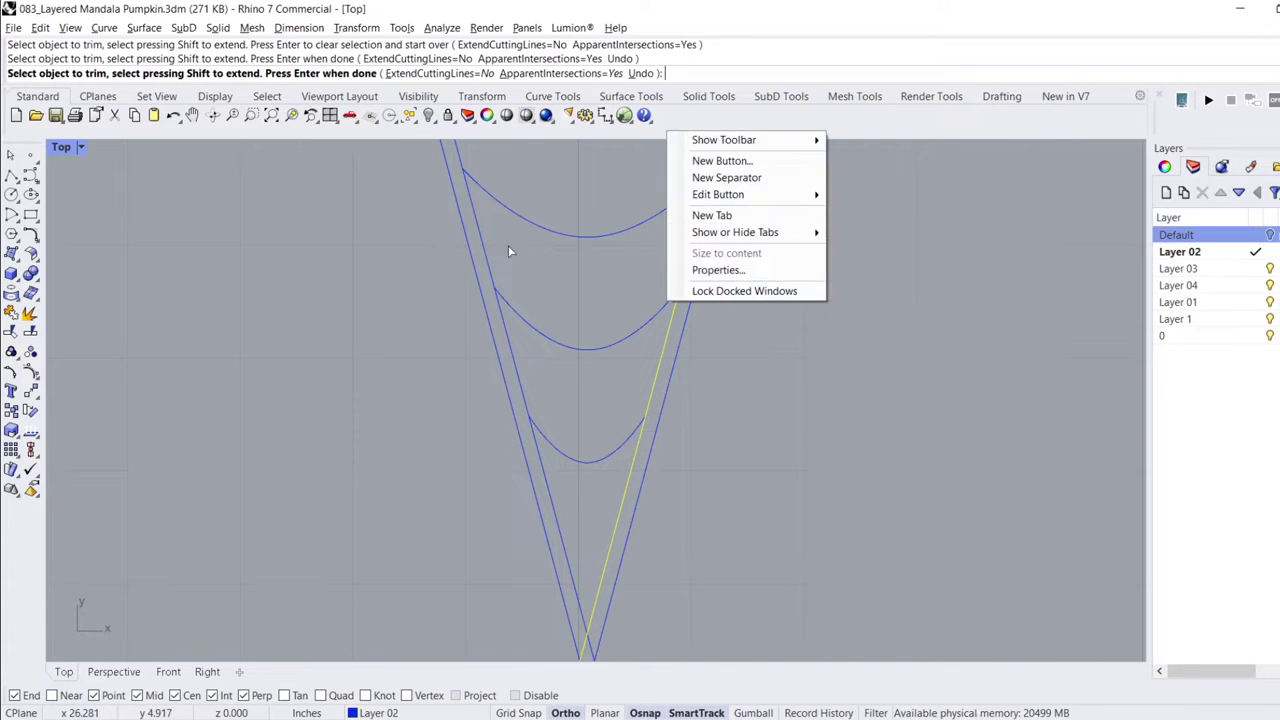
scroll(594, 343, up, 5)
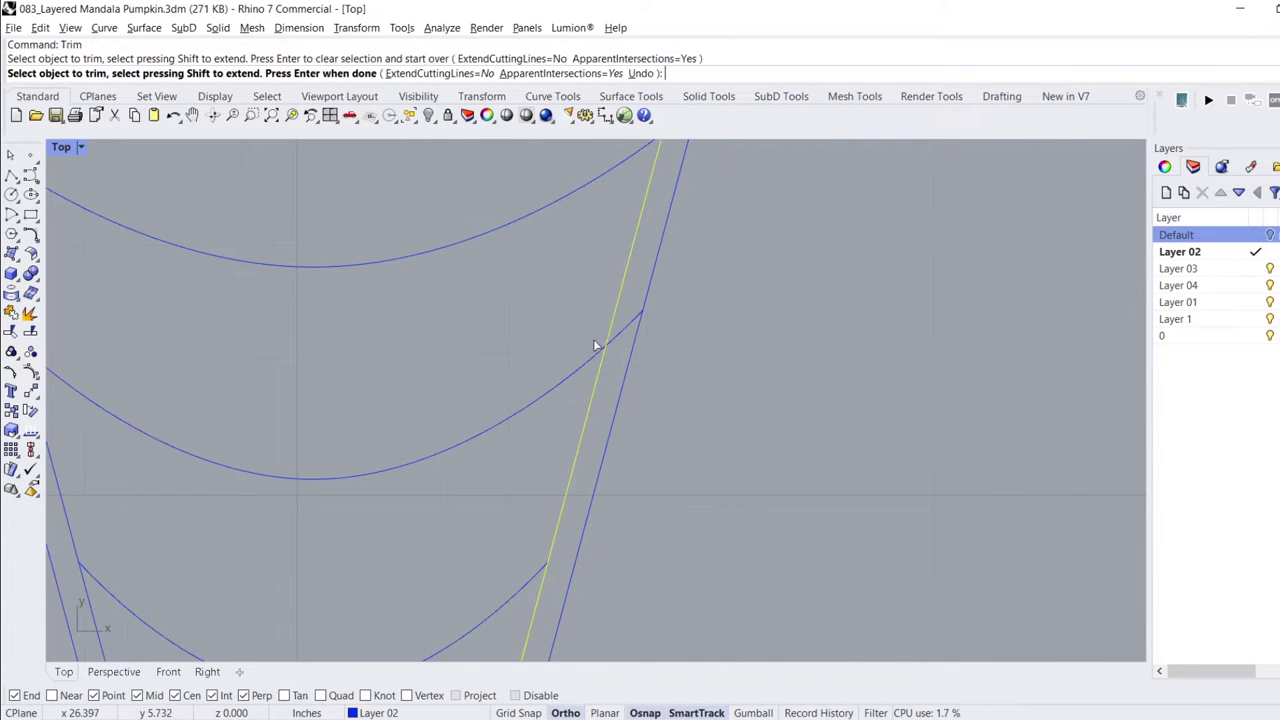
scroll(608, 430, down, 5)
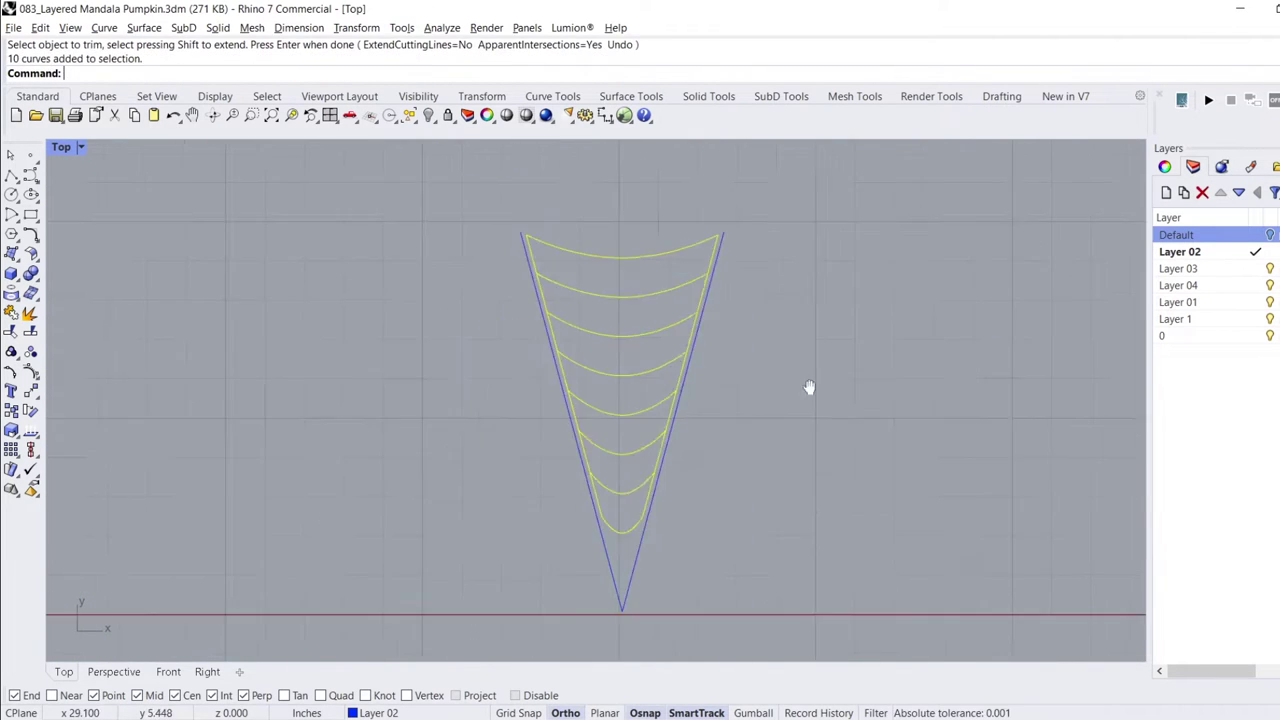
Try mirroring the trimmed wedge curves into neighboring web sections, and undo the mirroring.
text(Mirror)
key(Return)
click(669, 566)
scroll(580, 424, up, 3)
scroll(556, 450, down, 2)
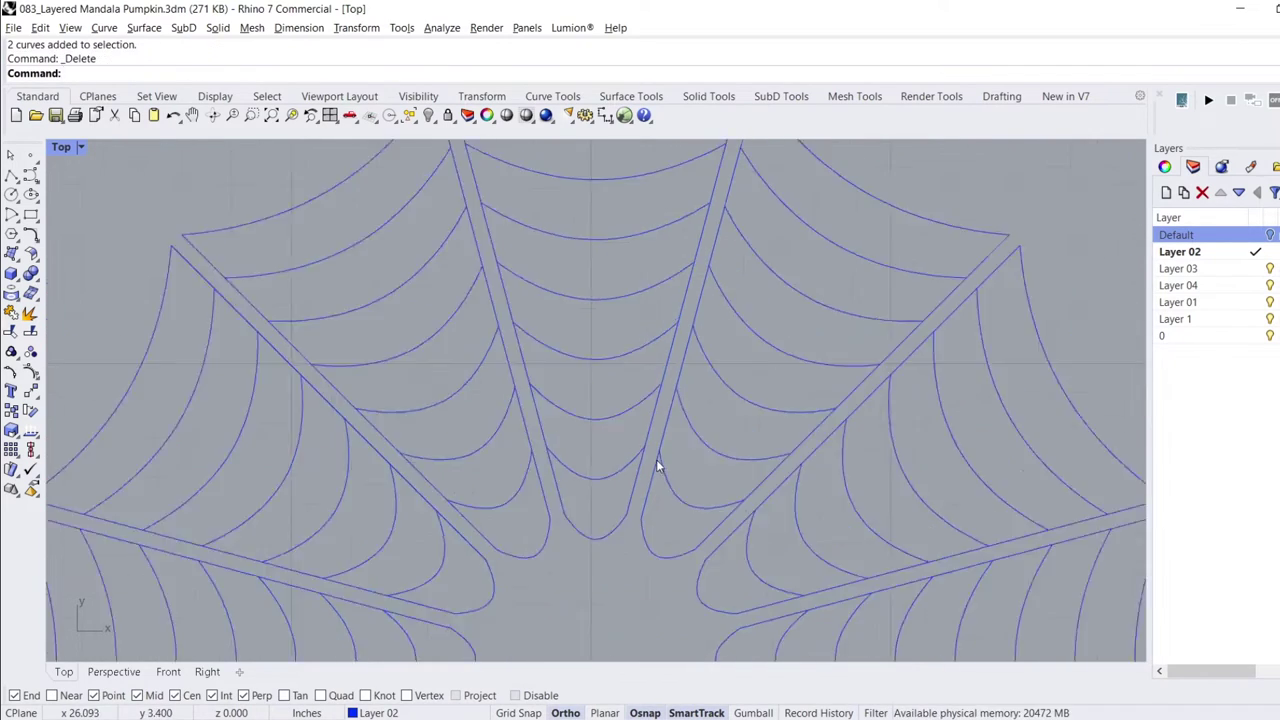
key(ctrl+z)
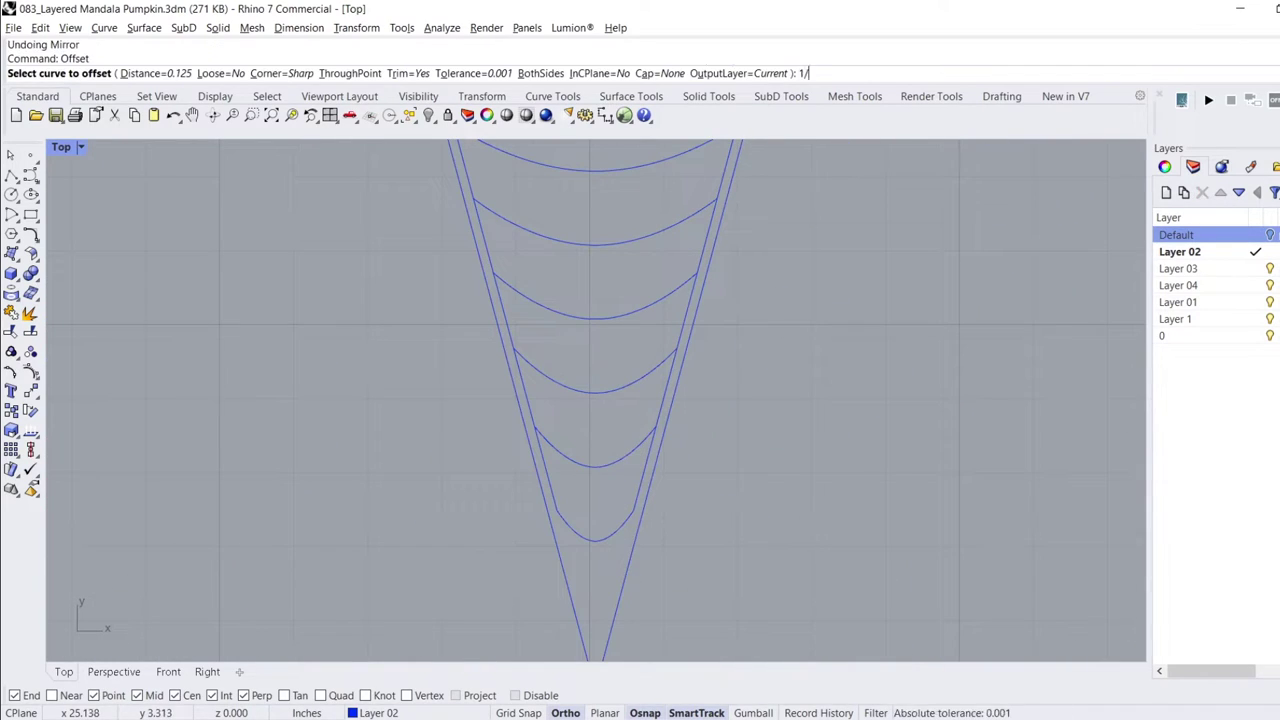
Offset the wedge's cross arcs toward the tip so each web strand gets a second line.
click(594, 463)
click(594, 314)
key(Return)
click(634, 498)
click(612, 498)
click(640, 450)
click(638, 250)
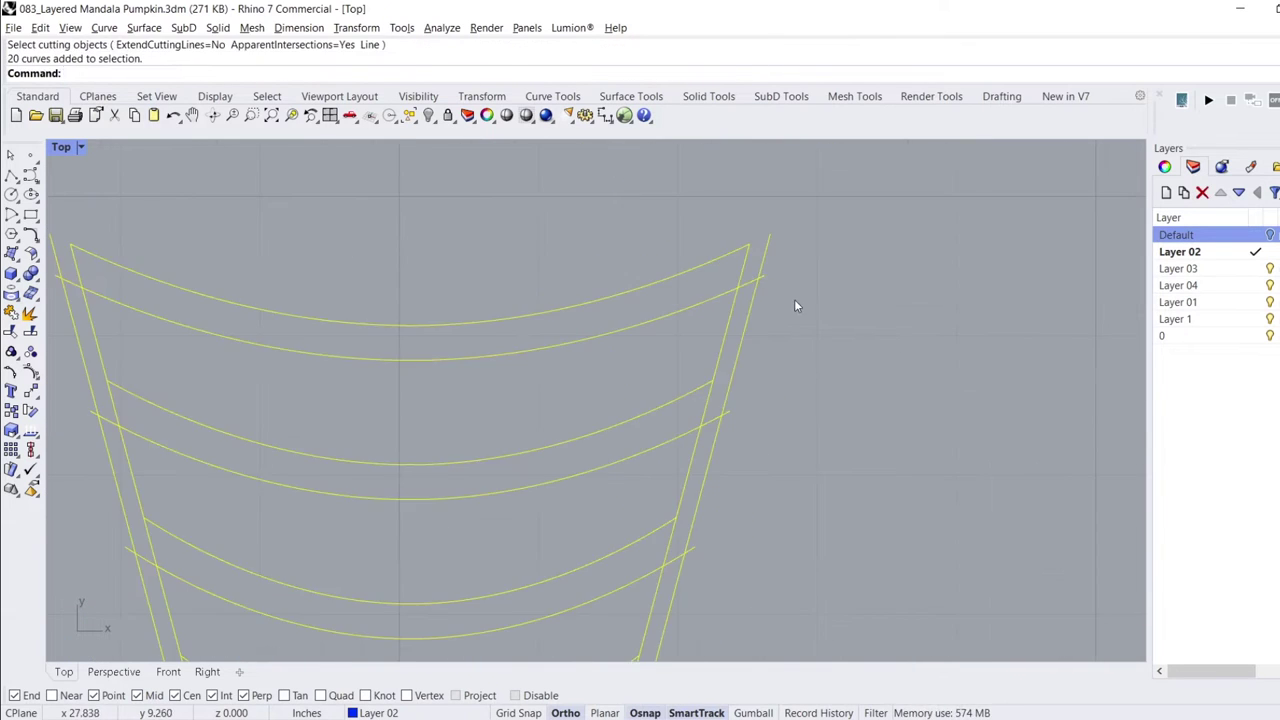
Trim the offset arcs' overhanging ends against the wedge's inner side lines, using those lines as cutting objects.
key(Return)
scroll(712, 418, up, 2)
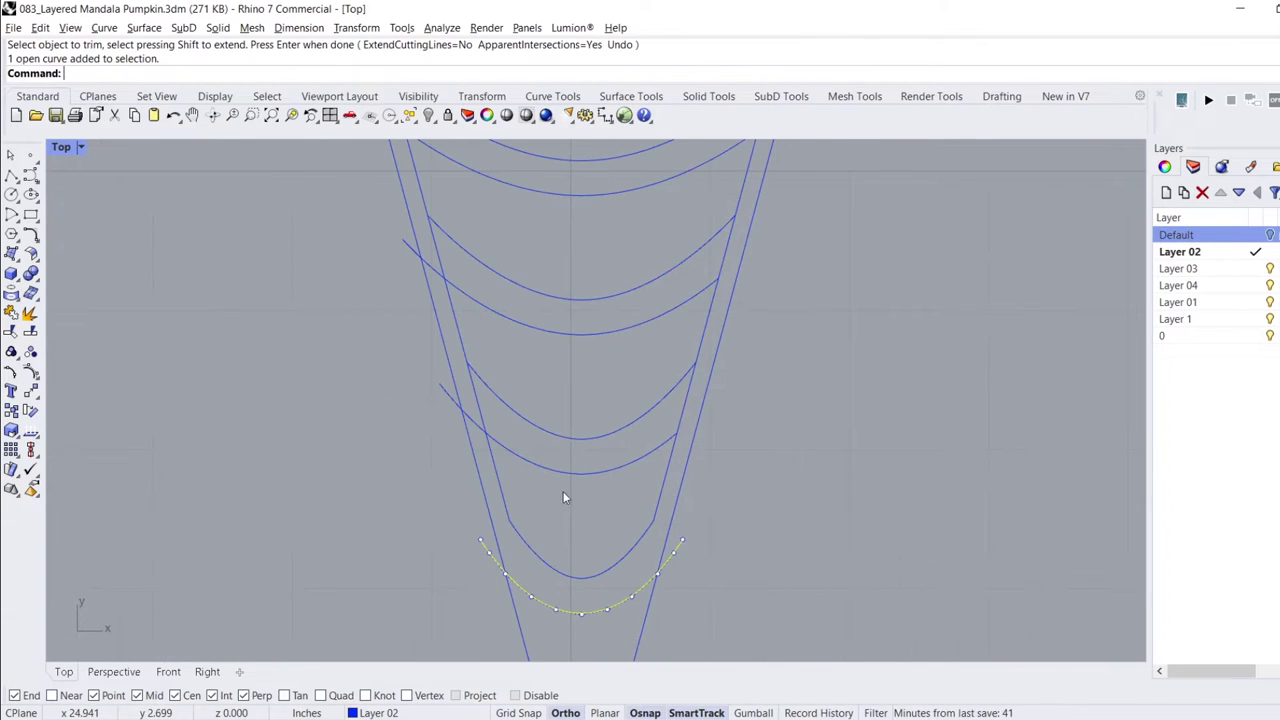
right_drag(619, 490, 749, 490)
text(Extend)
key(Return)
scroll(523, 346, down, 3)
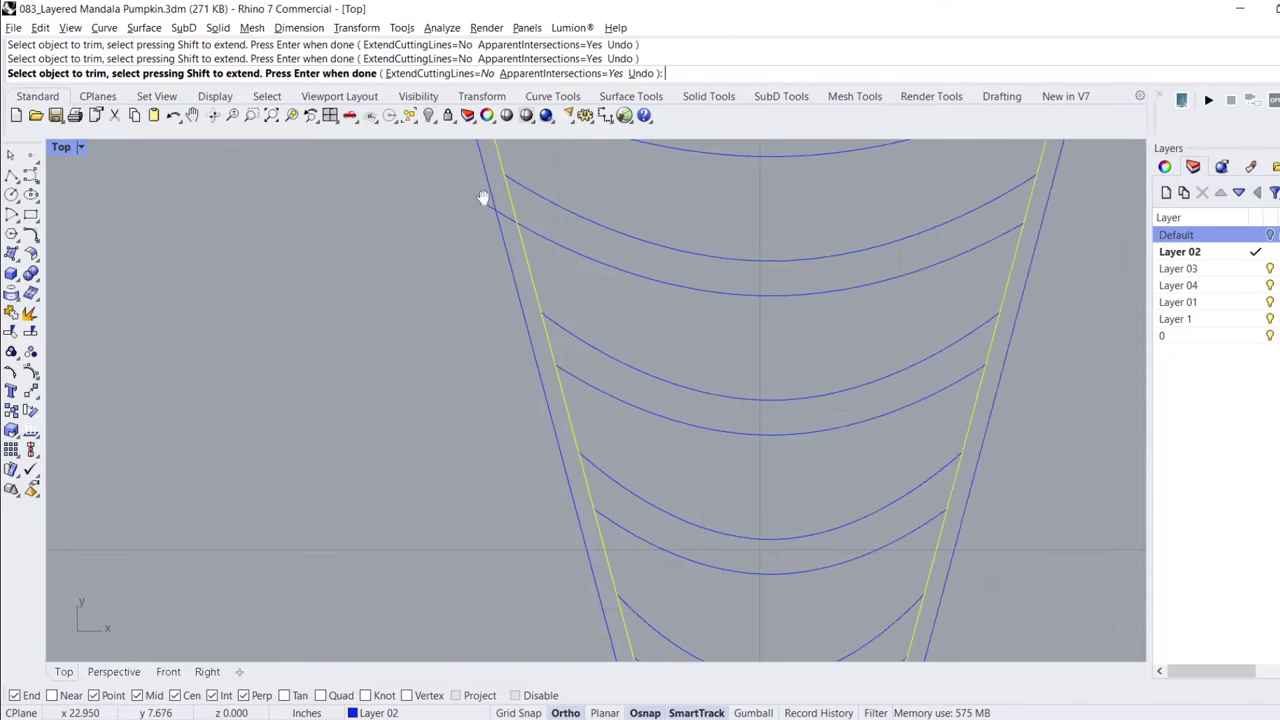
click(577, 298)
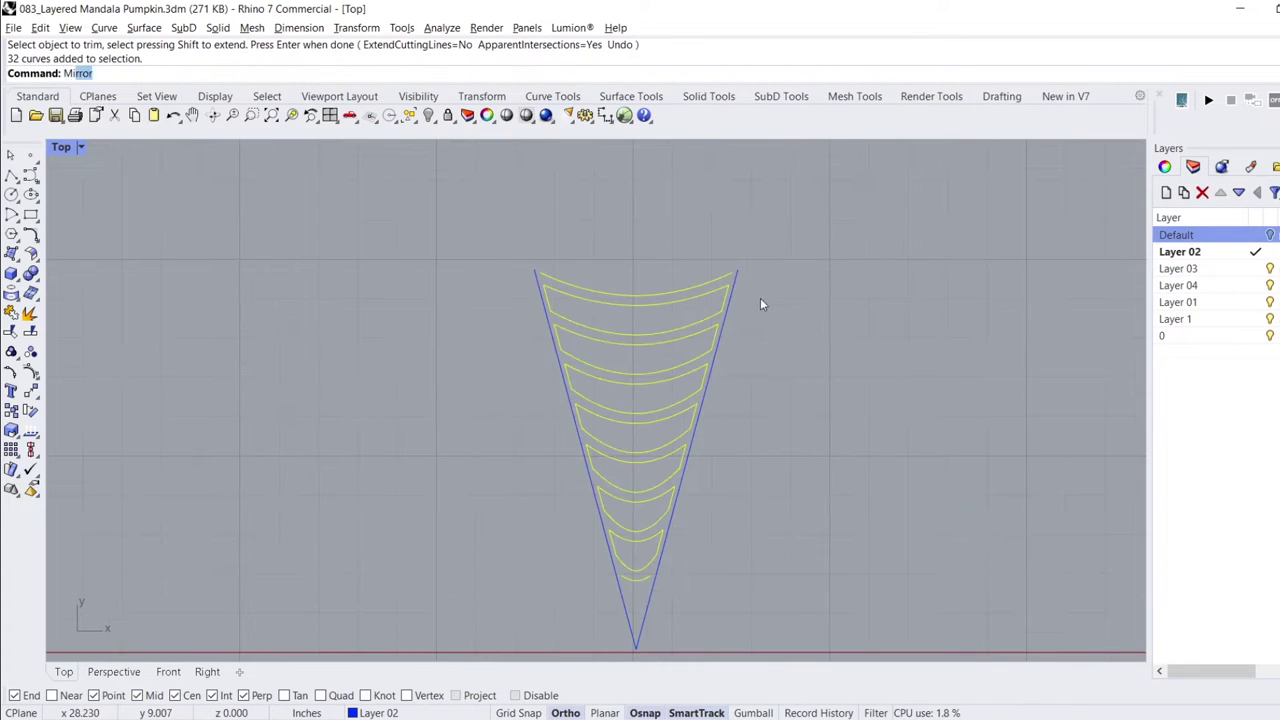
Mirror the web strands across the wedge's right side line and undo the deletion made after it.
click(737, 272)
scroll(753, 200, up, 5)
key(Delete)
key(ctrl+z)
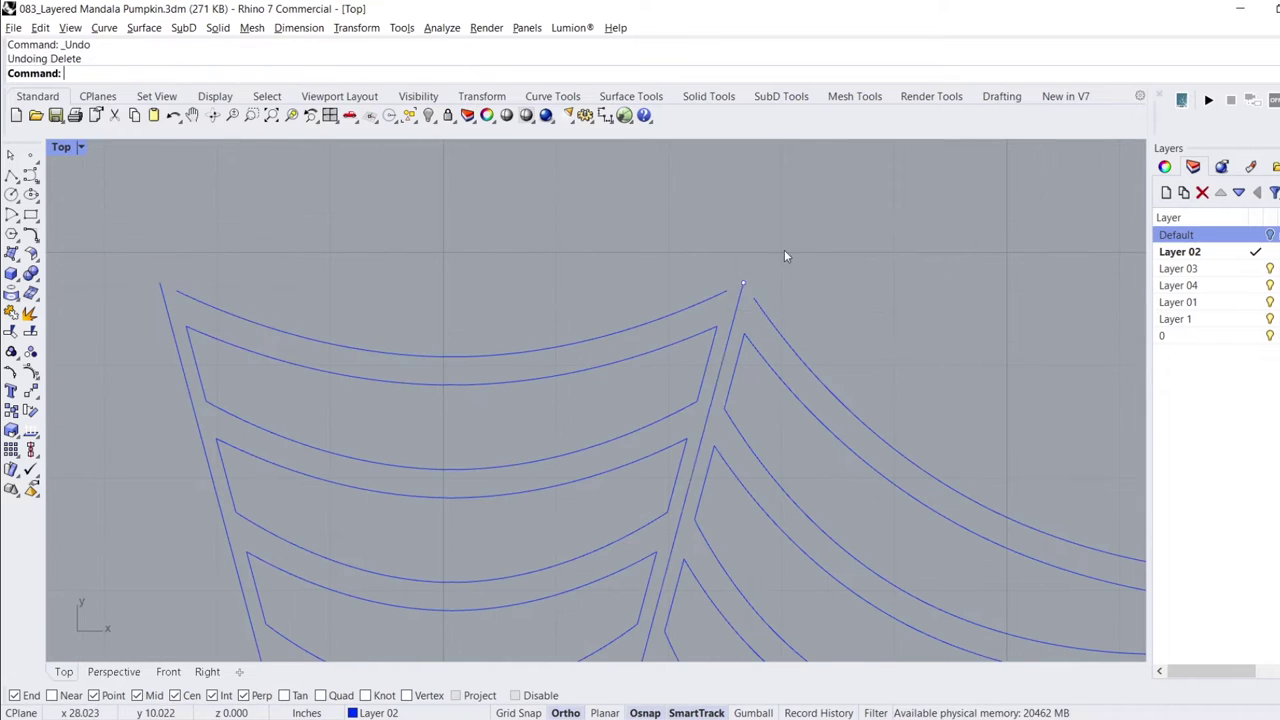
Mirror the finished web sections around the web's center to extend the web on its right side.
key(Return)
scroll(787, 235, up, 3)
scroll(678, 378, down, 6)
key(ctrl+z)
text(irror)
key(Return)
click(614, 572)
click(848, 457)
scroll(669, 400, up, 3)
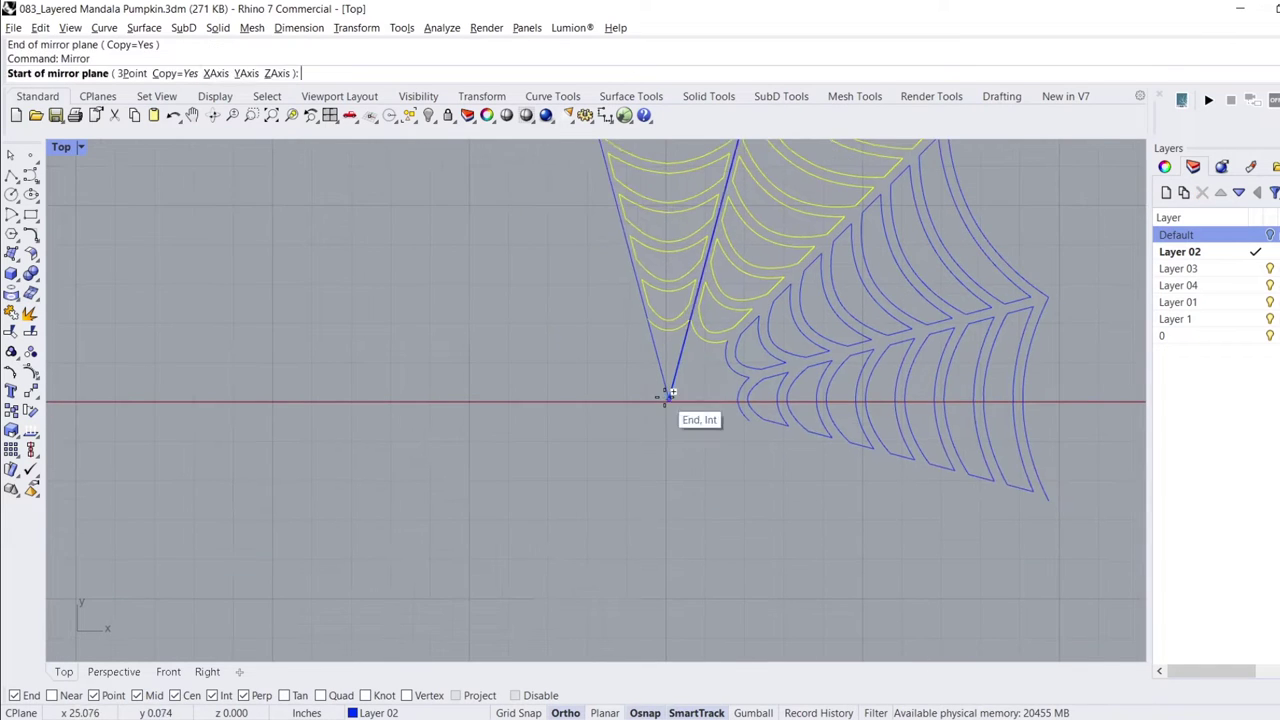
Complete the full circular web by mirroring section groups about axes through its center.
scroll(949, 517, down, 6)
scroll(910, 405, up, 2)
click(693, 402)
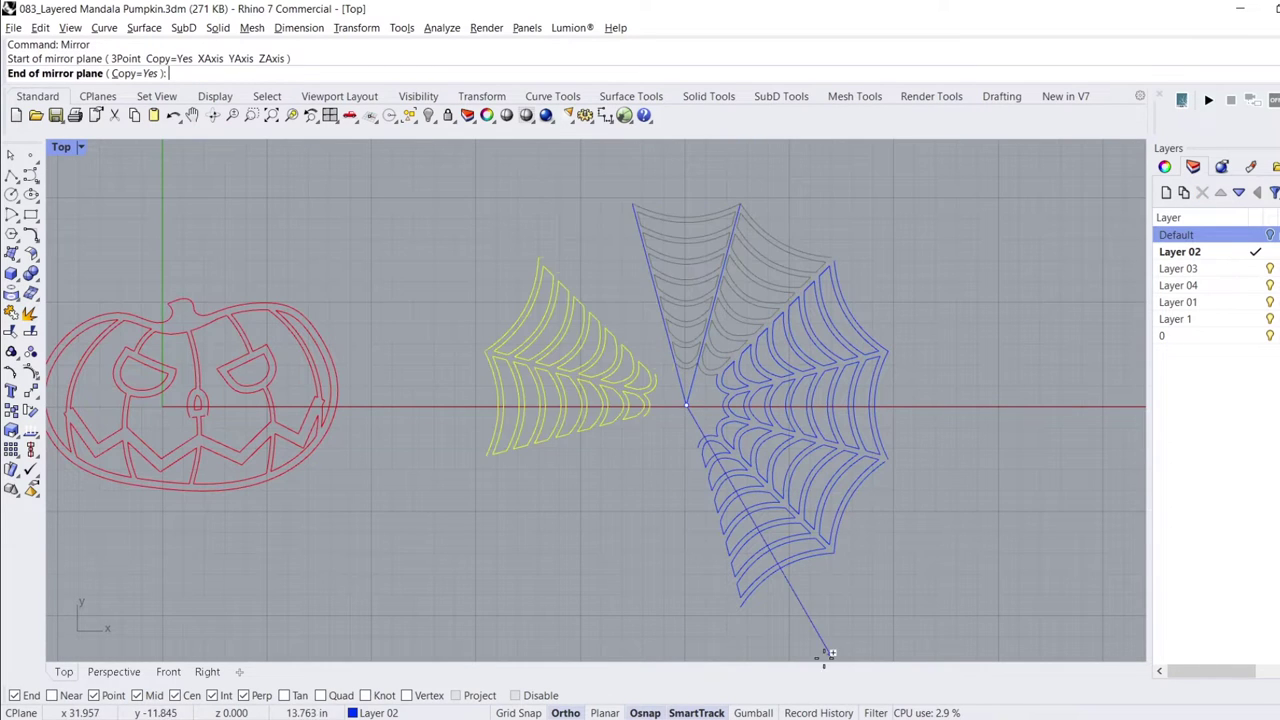
click(714, 440)
right_click(714, 440)
click(686, 404)
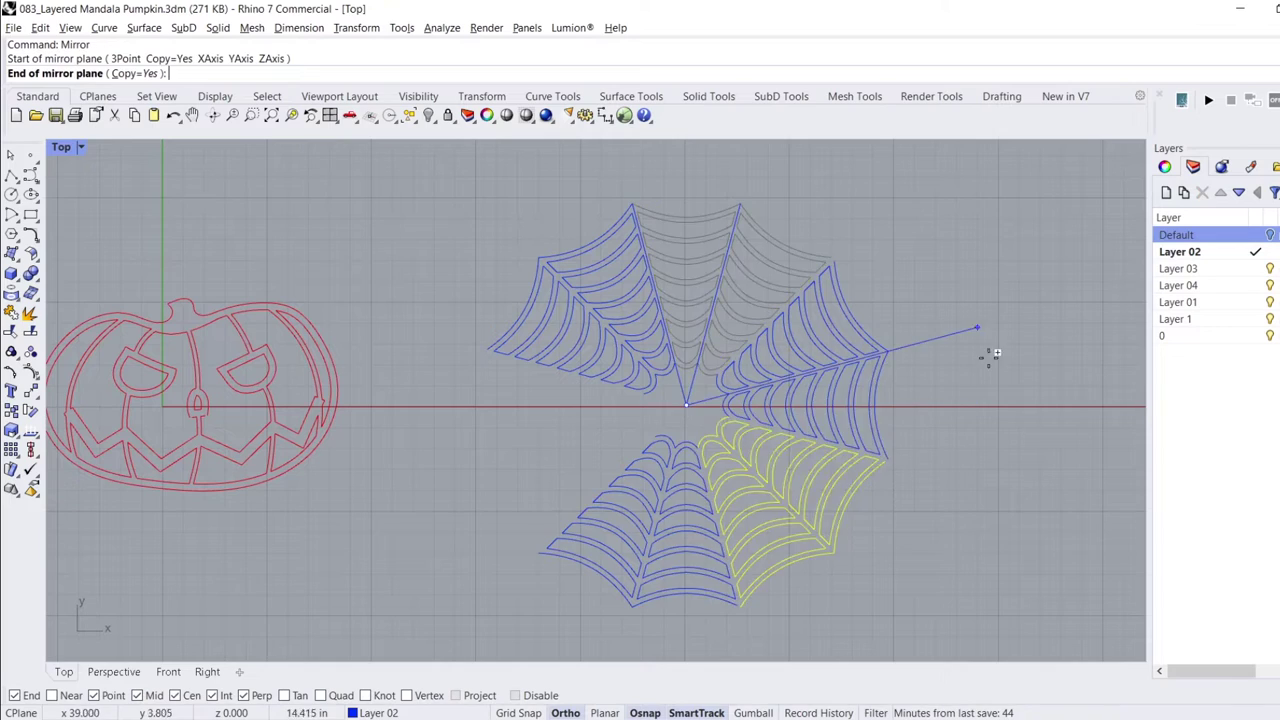
key(Down)
click(990, 560)
scroll(452, 615, down, 3)
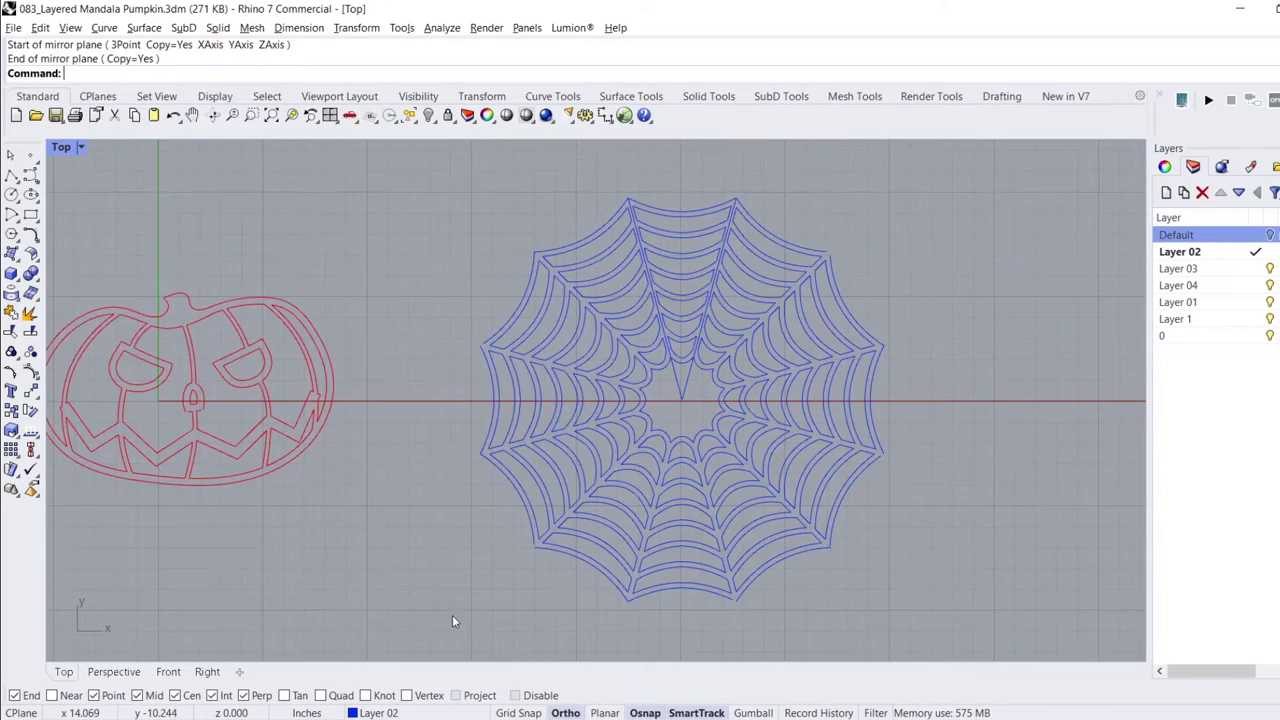
Delete the wedge's construction side lines at the web's center and join the web's open curves.
scroll(693, 401, up, 3)
click(657, 370)
key(Delete)
scroll(655, 362, down, 2)
drag(472, 586, 926, 212)
key(Escape)
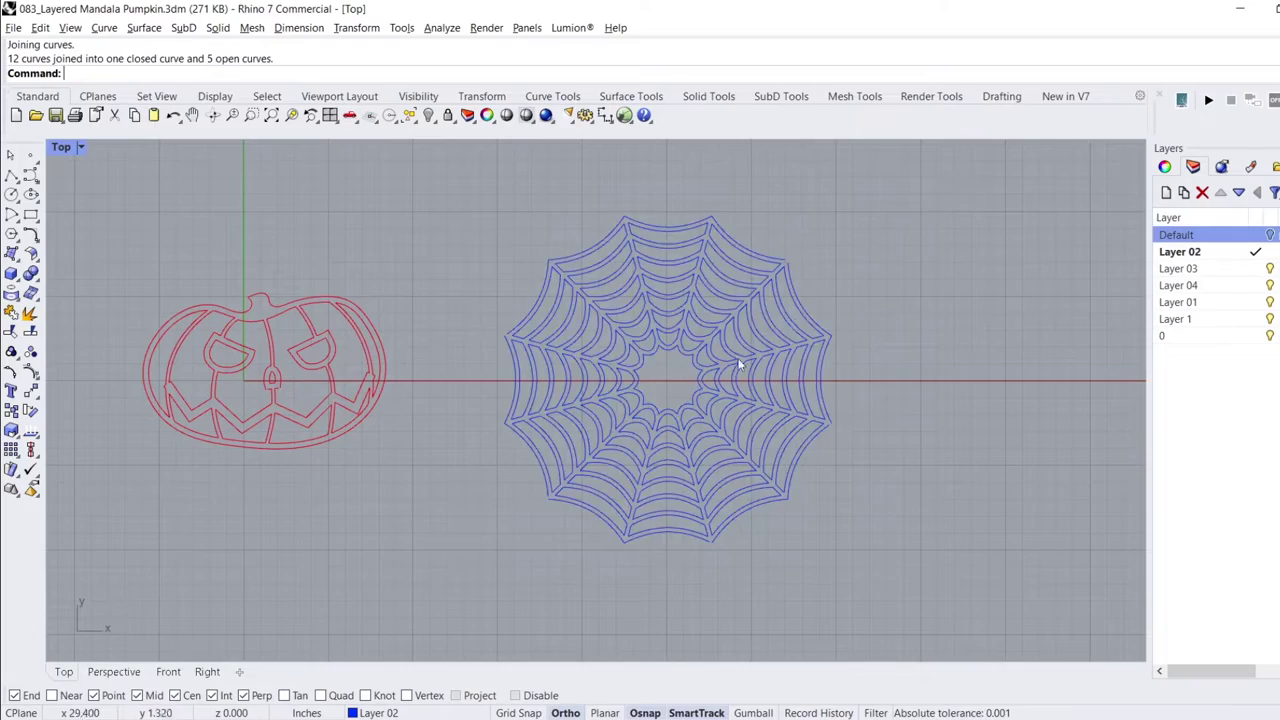
scroll(661, 398, up, 4)
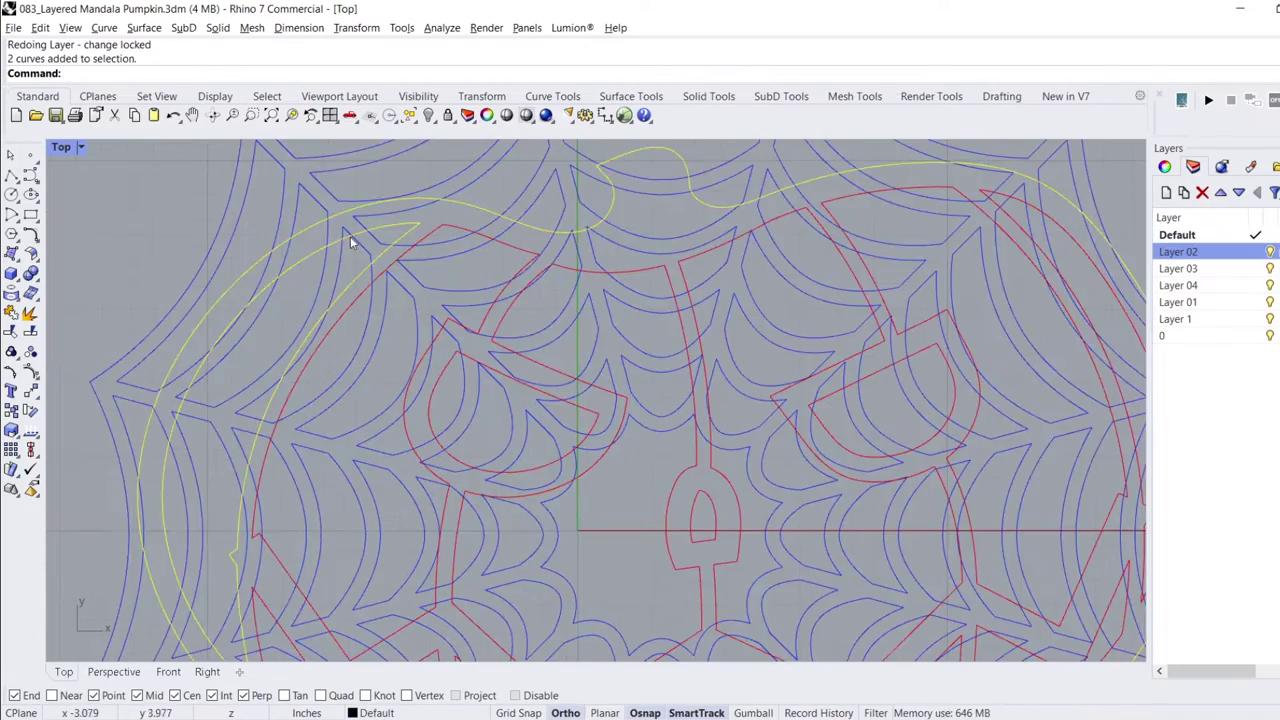
Select the Layer 01 pumpkin curves as cutting objects and trim the web strands inside the upper-left border band.
scroll(350, 236, down, 5)
drag(1029, 186, 386, 509)
scroll(664, 290, up, 5)
click(771, 343)
scroll(700, 343, up, 3)
click(428, 315)
click(428, 315)
right_drag(428, 315, 675, 441)
drag(583, 523, 583, 523)
right_drag(583, 523, 828, 424)
right_drag(477, 395, 740, 485)
right_drag(588, 432, 662, 381)
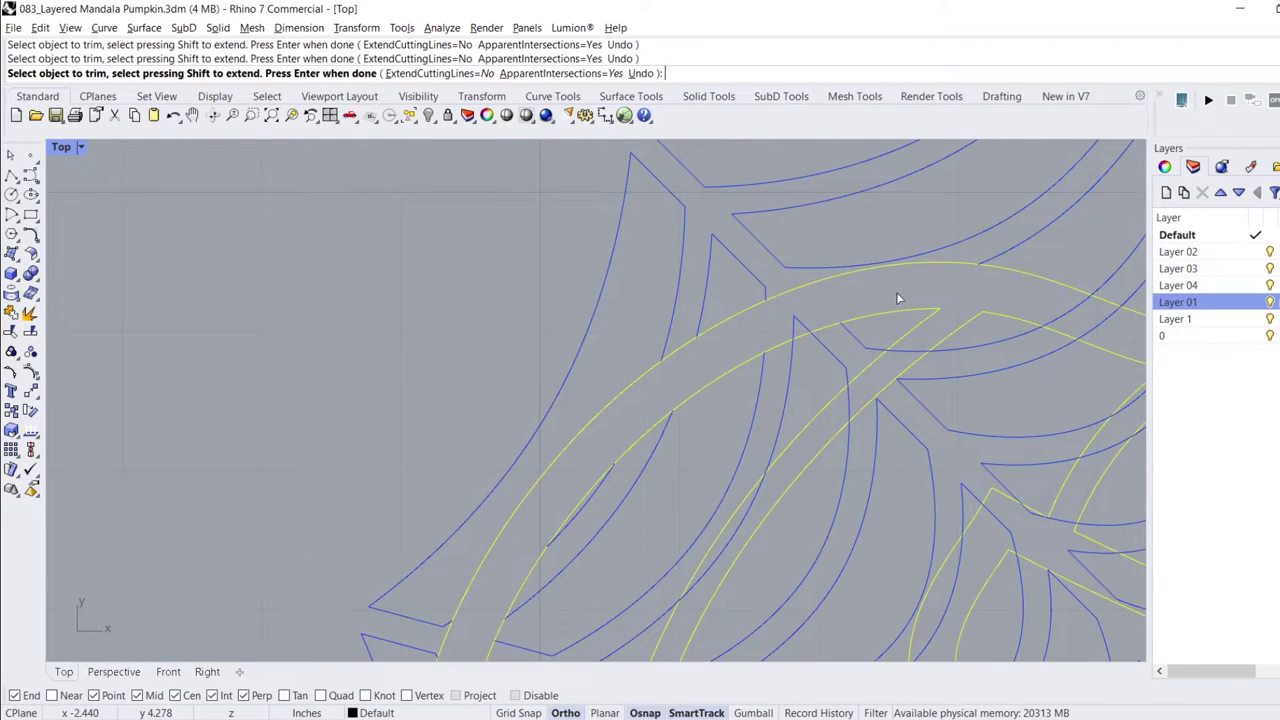
Trim the web strands out of the pumpkin's stem and along its upper border.
right_drag(841, 300, 683, 380)
scroll(896, 406, down, 5)
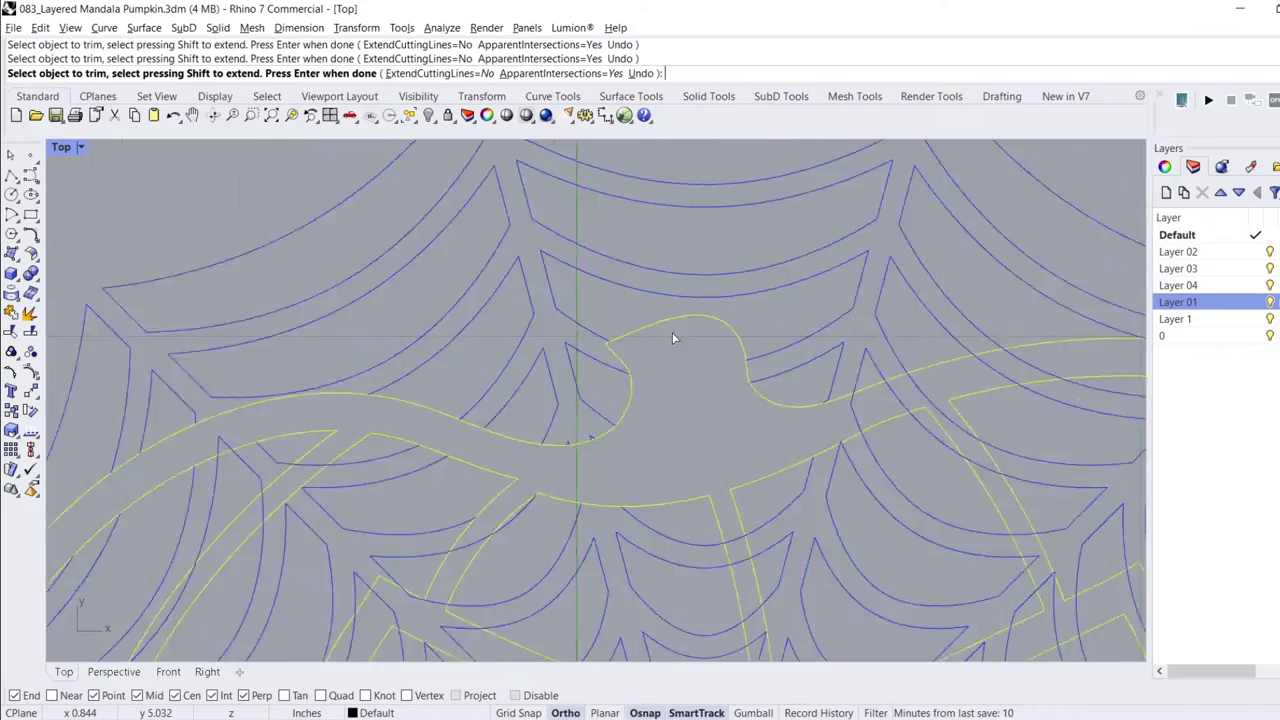
scroll(550, 390, up, 5)
scroll(685, 333, down, 3)
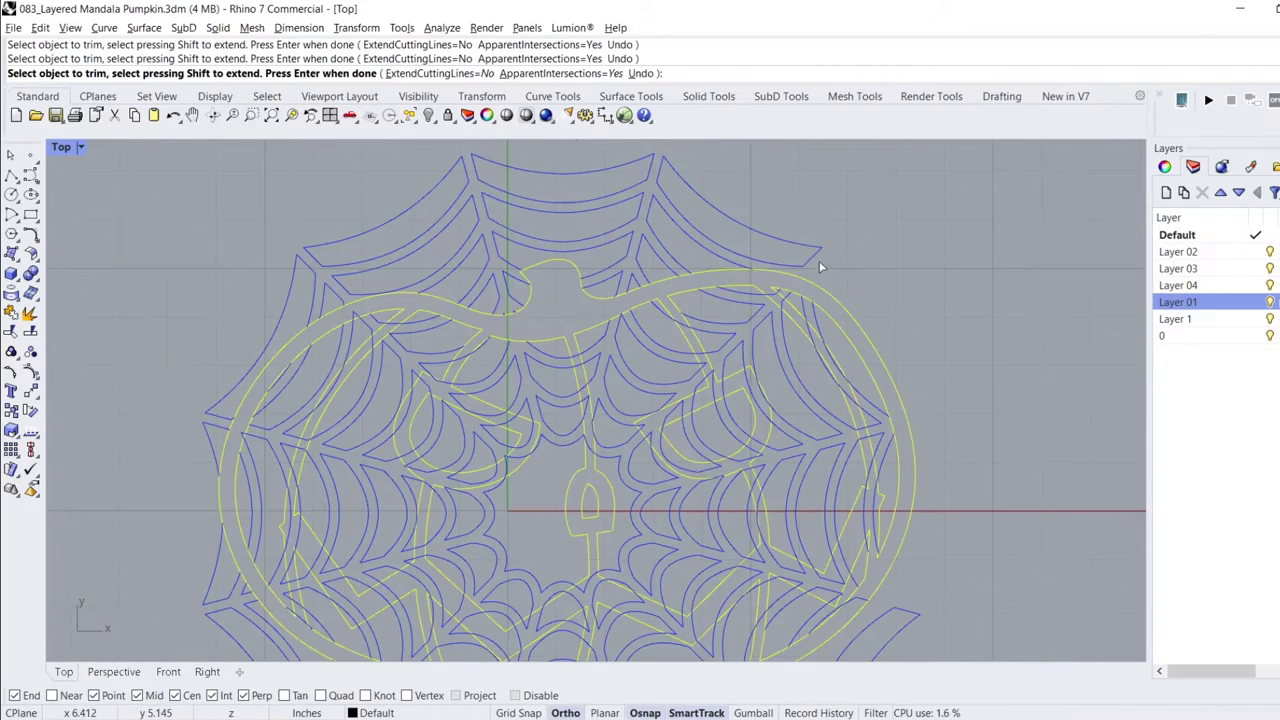
Finish the trim and delete the leftover web pieces outside the pumpkin's outline around its upper and left sides.
key(Return)
key(Delete)
scroll(461, 306, up, 4)
scroll(444, 231, down, 2)
scroll(371, 429, up, 3)
drag(545, 528, 505, 343)
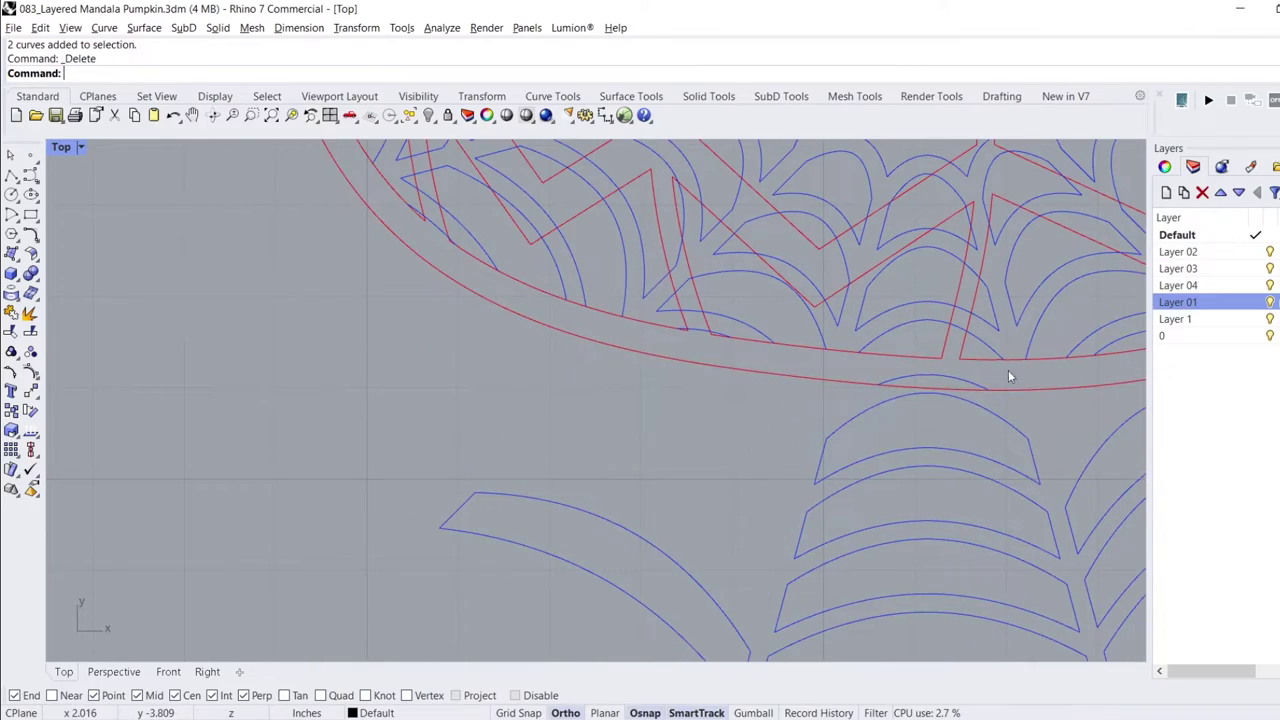
Delete the web pieces below the pumpkin and trim the strands left inside its lower border.
scroll(715, 328, down, 2)
click(609, 457)
key(Delete)
scroll(334, 392, down, 2)
scroll(817, 420, up, 2)
scroll(877, 374, down, 4)
key(Return)
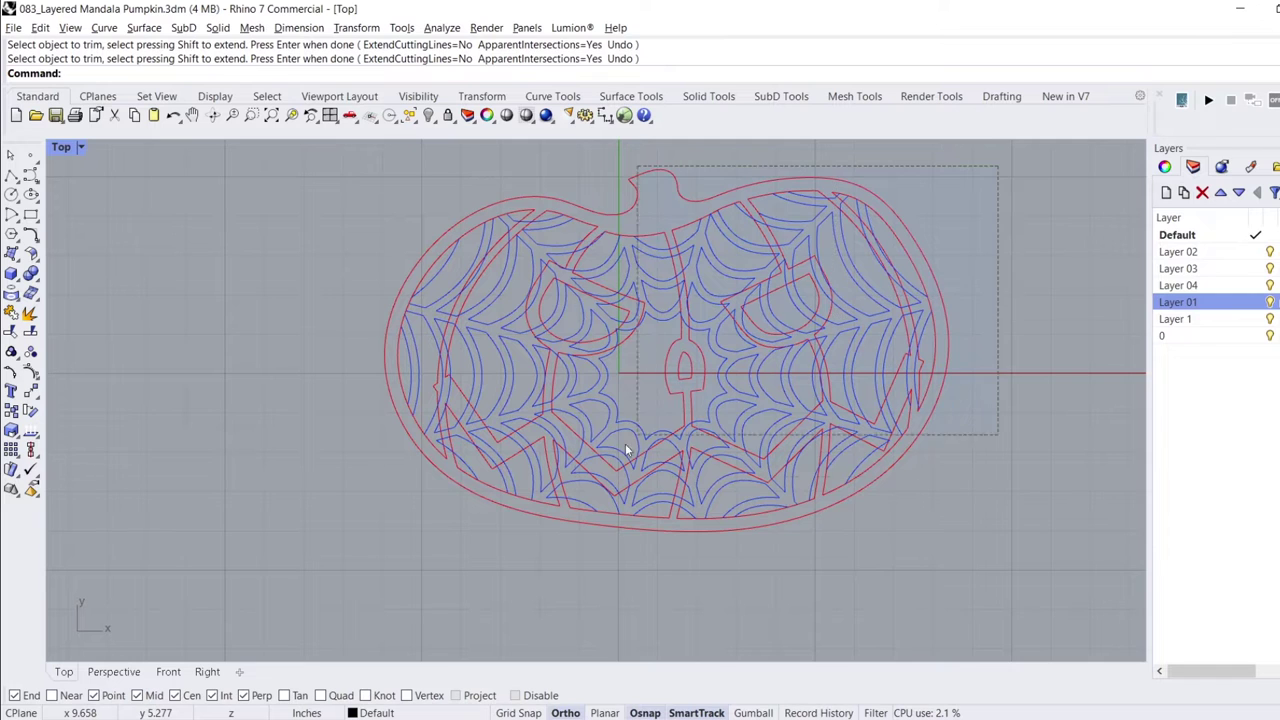
Copy the pumpkin with its trimmed web straight down below the original.
drag(366, 547, 368, 548)
scroll(626, 372, down, 4)
text(Co)
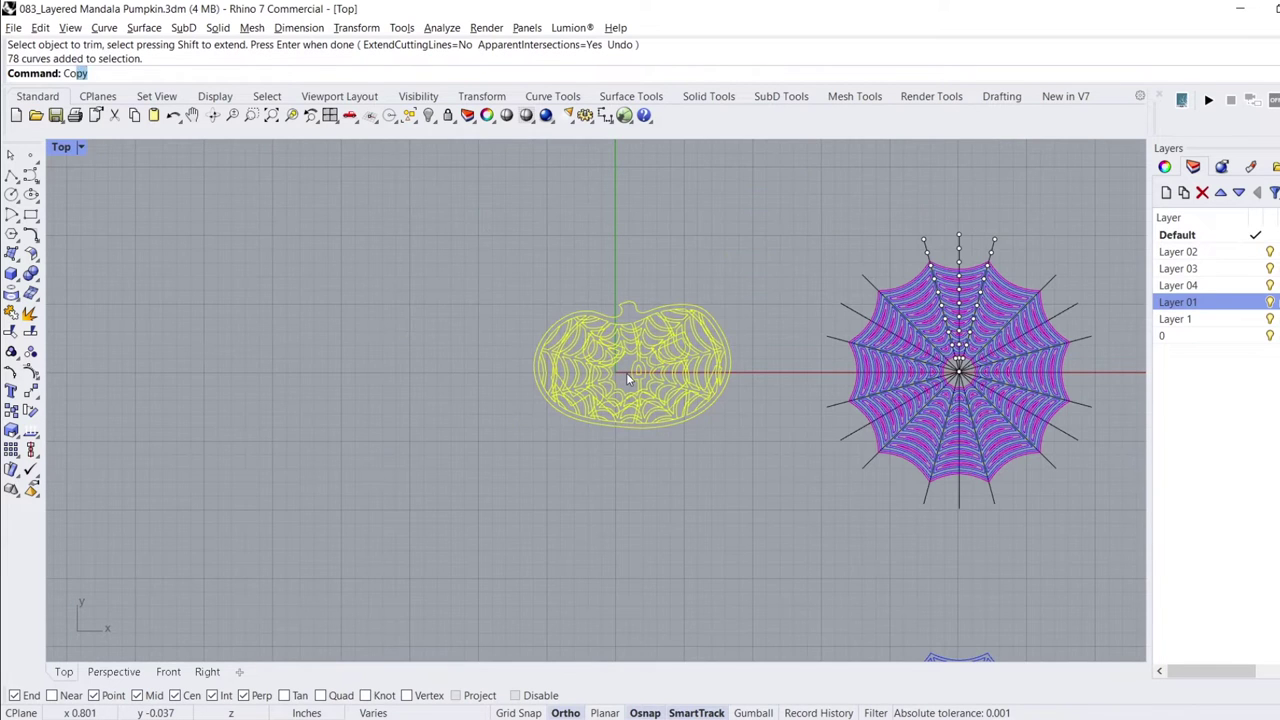
key(Return)
click(701, 312)
right_drag(697, 512, 697, 292)
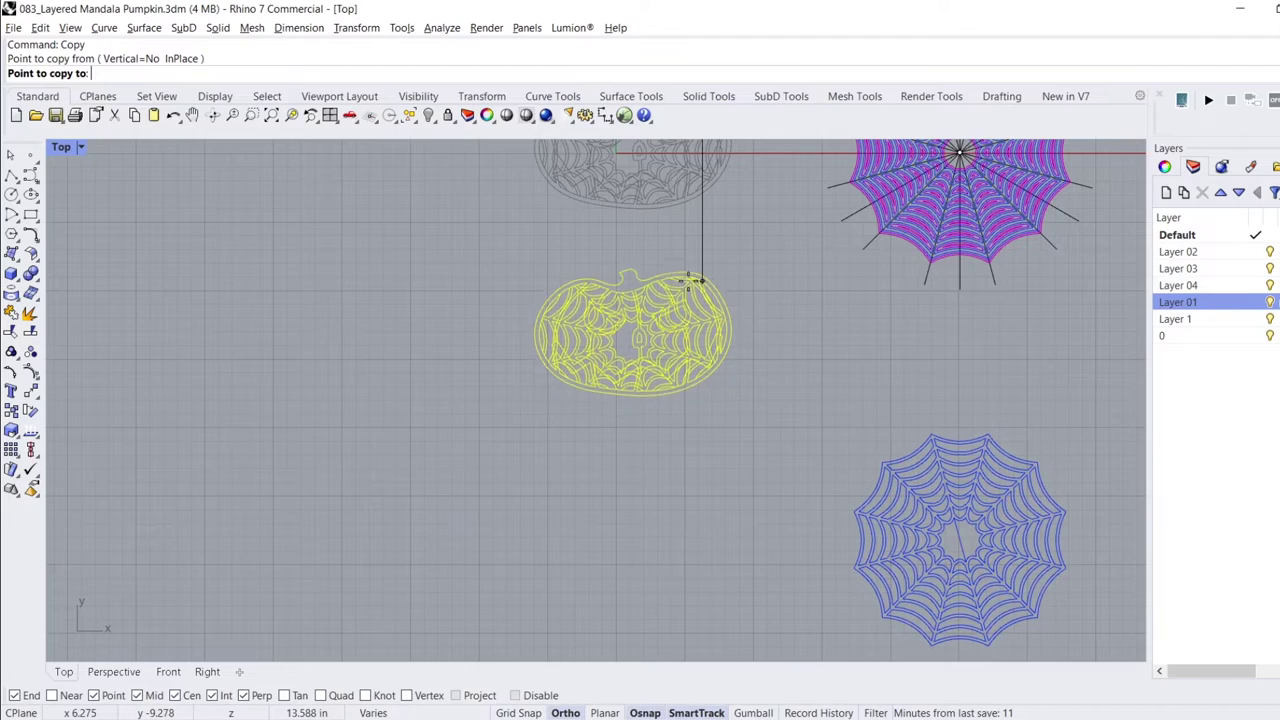
click(694, 262)
key(Return)
key(Escape)
Remove the face curves from the pumpkin copy and delete the overlapping piece of its inner border.
scroll(670, 262, up, 4)
scroll(650, 272, up, 2)
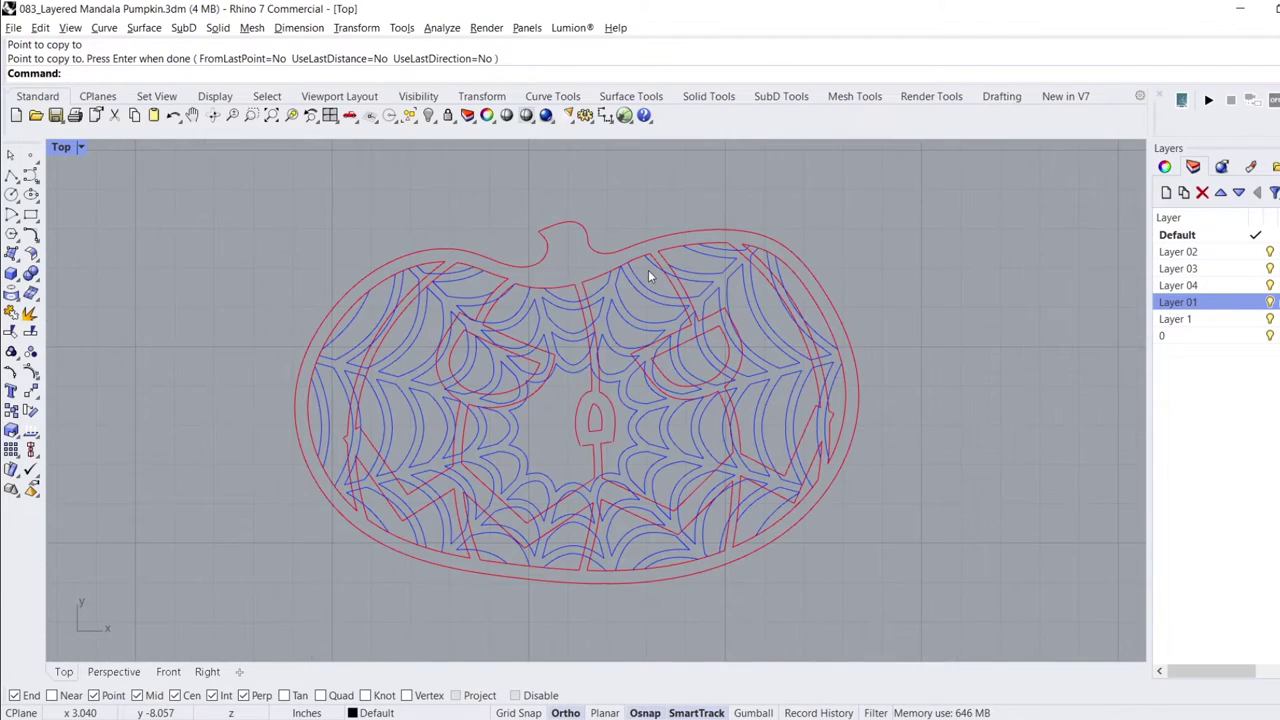
scroll(648, 270, down, 6)
scroll(640, 237, up, 4)
scroll(748, 256, up, 2)
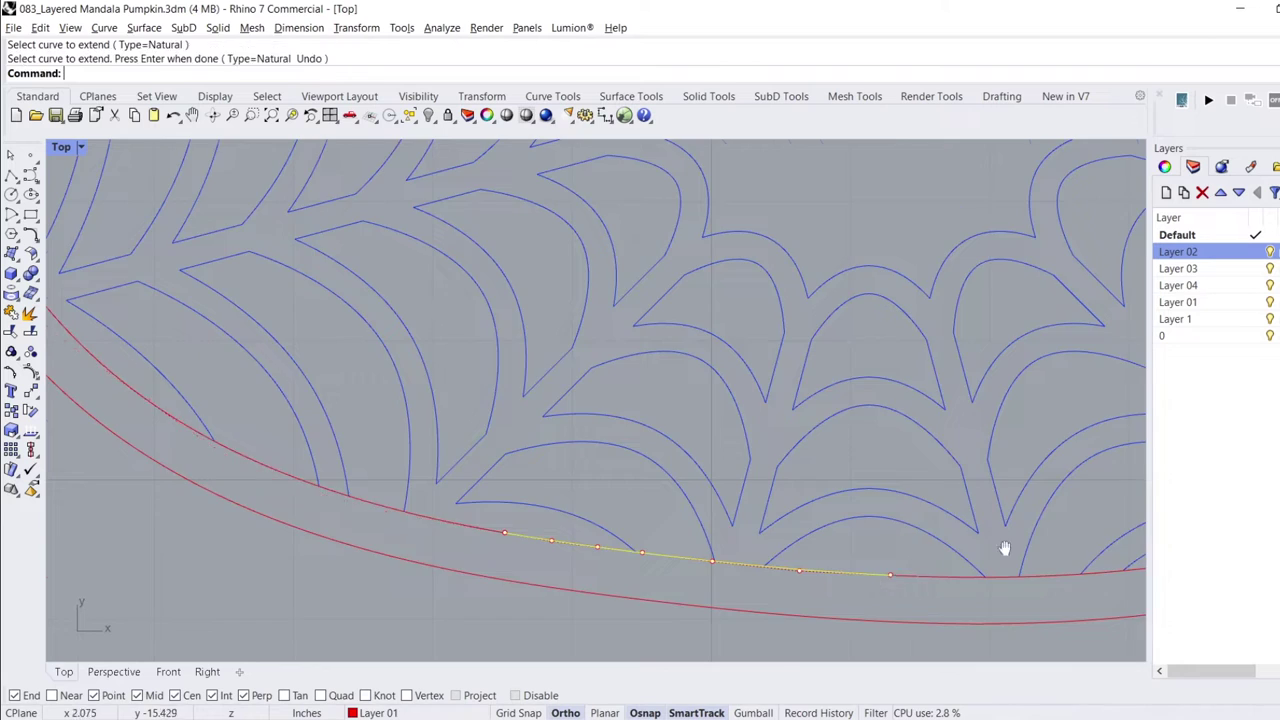
right_drag(1005, 548, 556, 278)
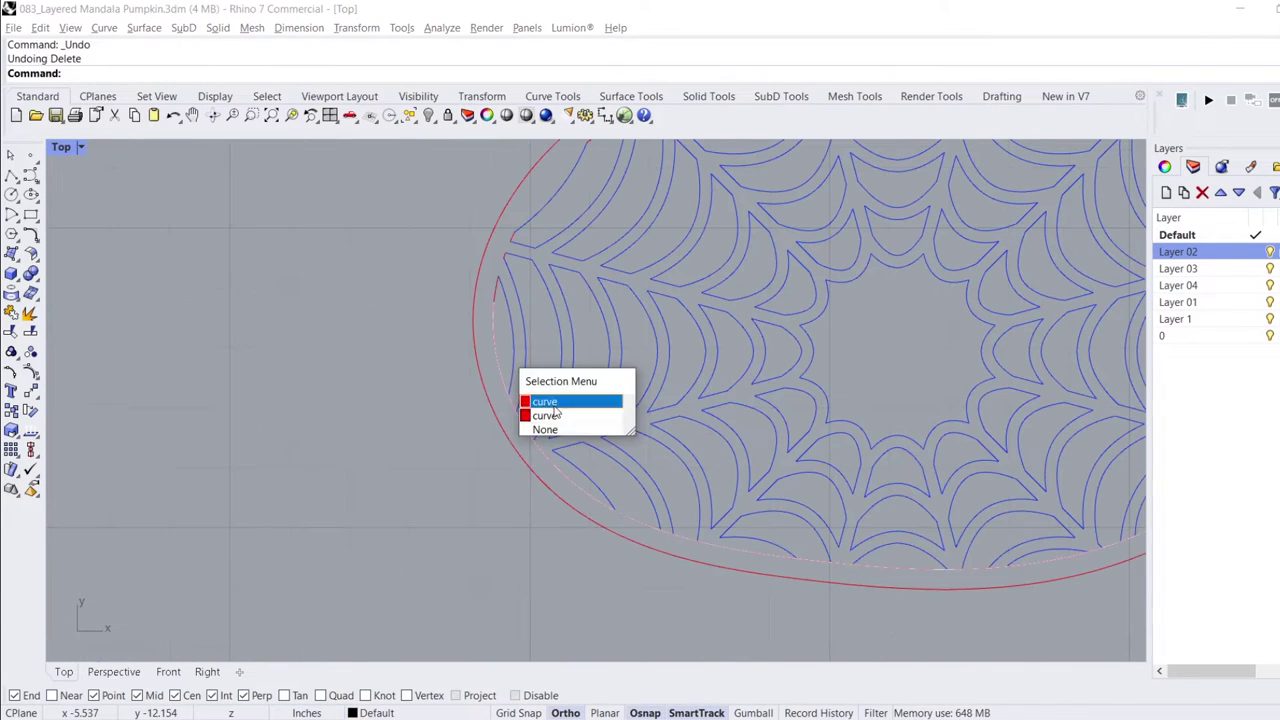
click(560, 422)
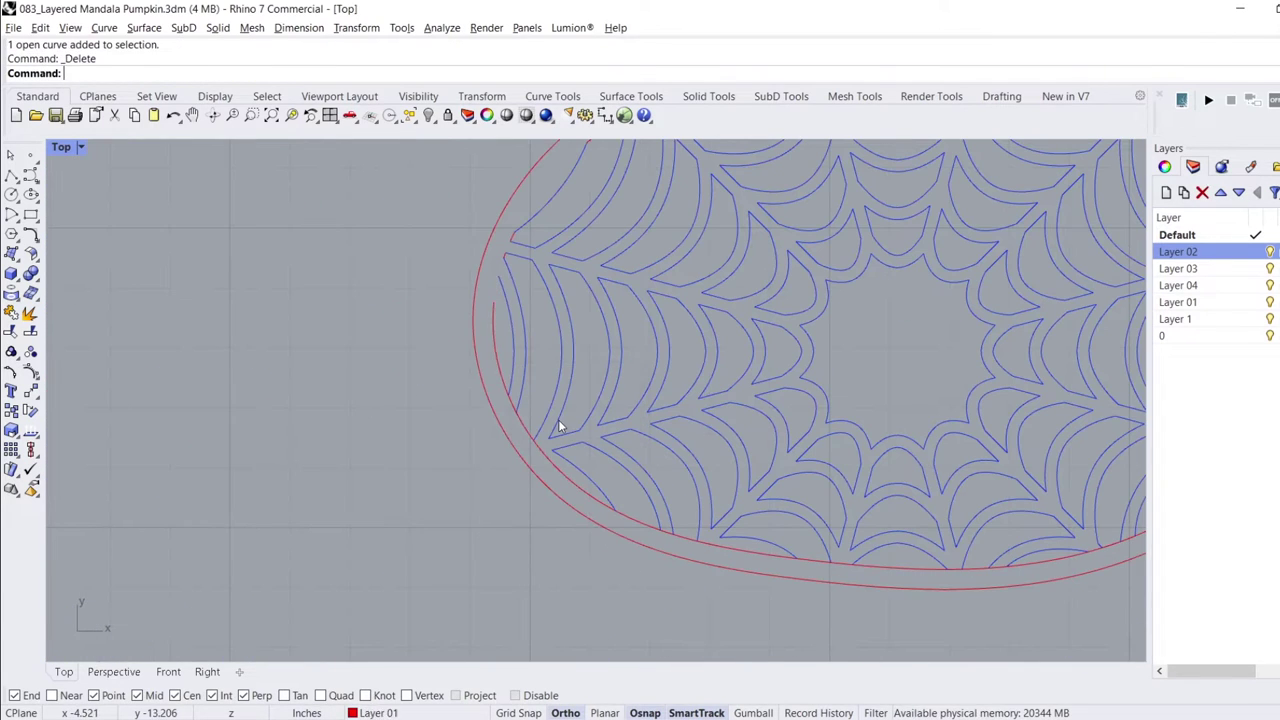
key(Return)
key(Return)
Offset the closed web cells inward by 0.125 in on Layer 03.
scroll(500, 330, up, 5)
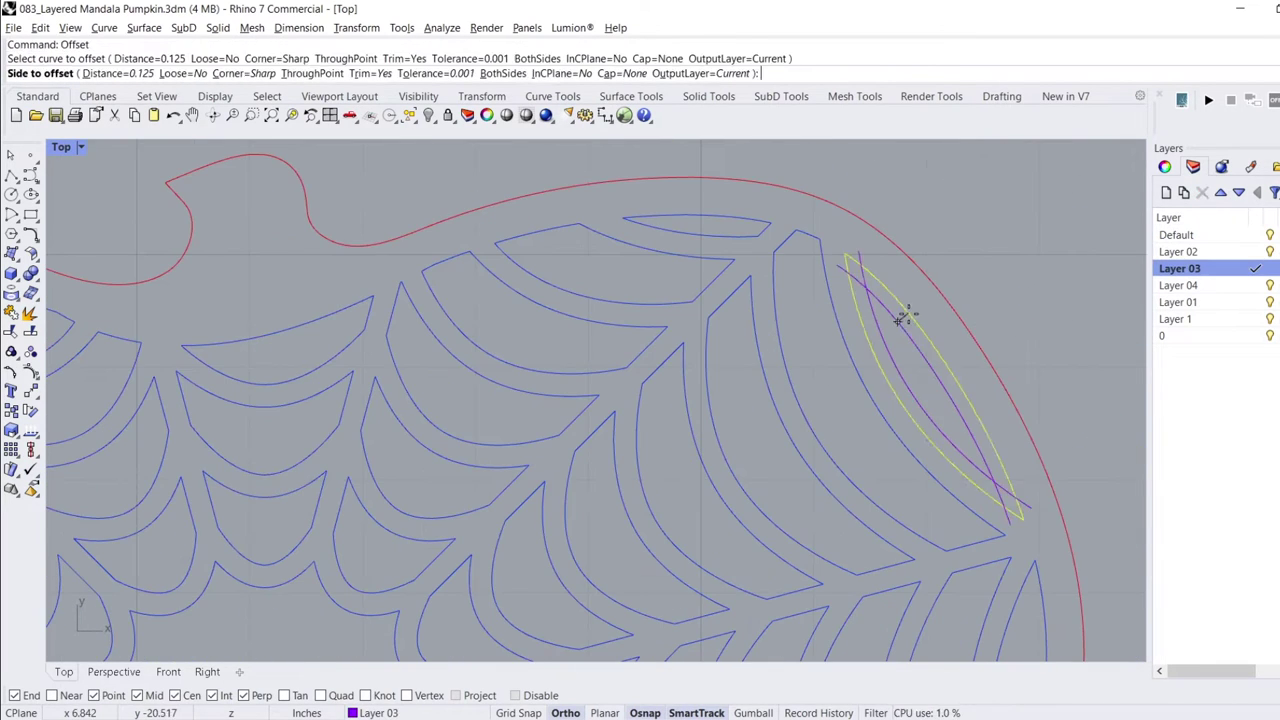
click(880, 459)
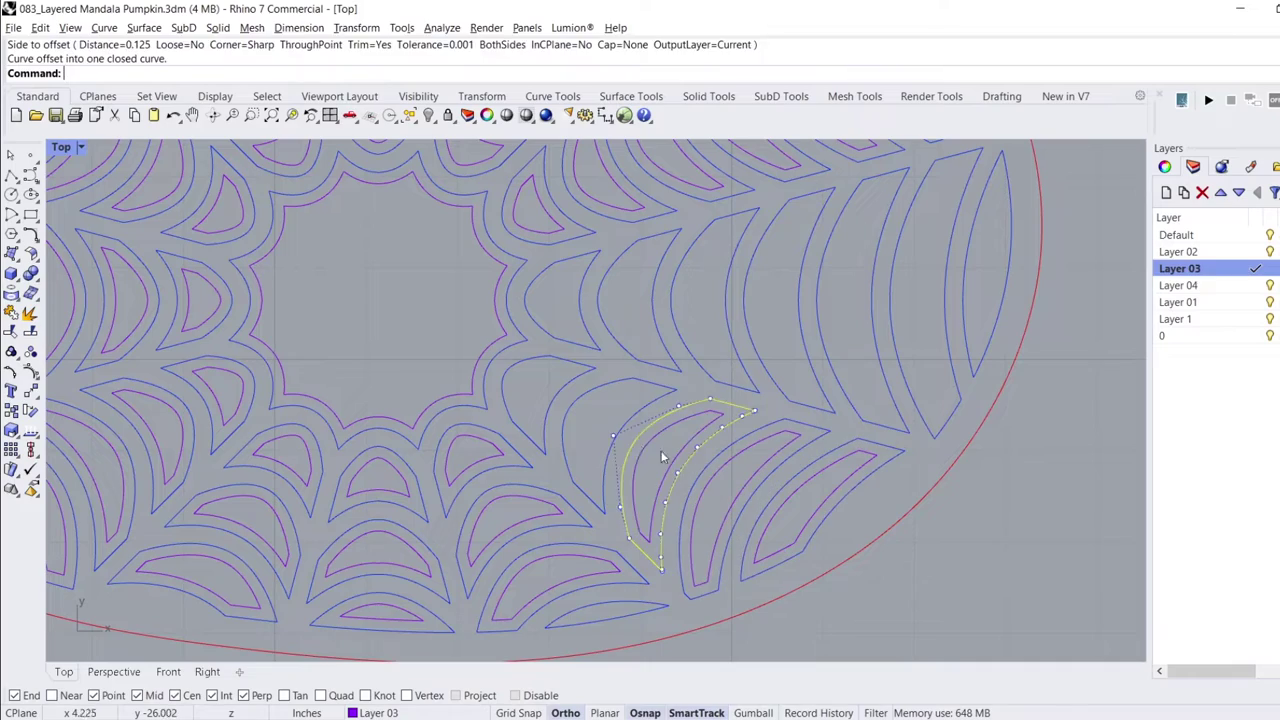
click(545, 383)
key(Return)
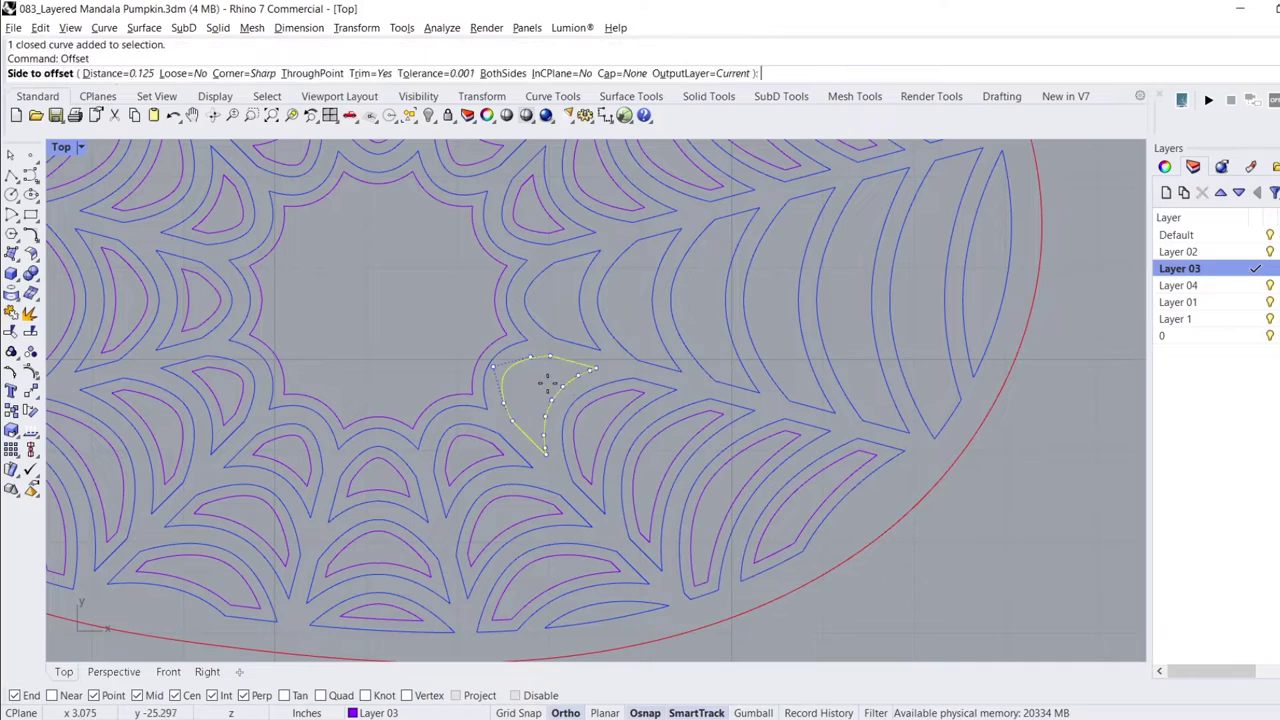
click(997, 264)
key(Return)
Offset the remaining narrow web cells inward by 0.0625 in and make Layer 04 the current layer.
scroll(716, 343, down, 3)
click(748, 320)
scroll(749, 263, up, 3)
scroll(803, 360, down, 2)
scroll(603, 597, up, 3)
click(603, 597)
scroll(723, 467, down, 4)
scroll(1006, 303, up, 1)
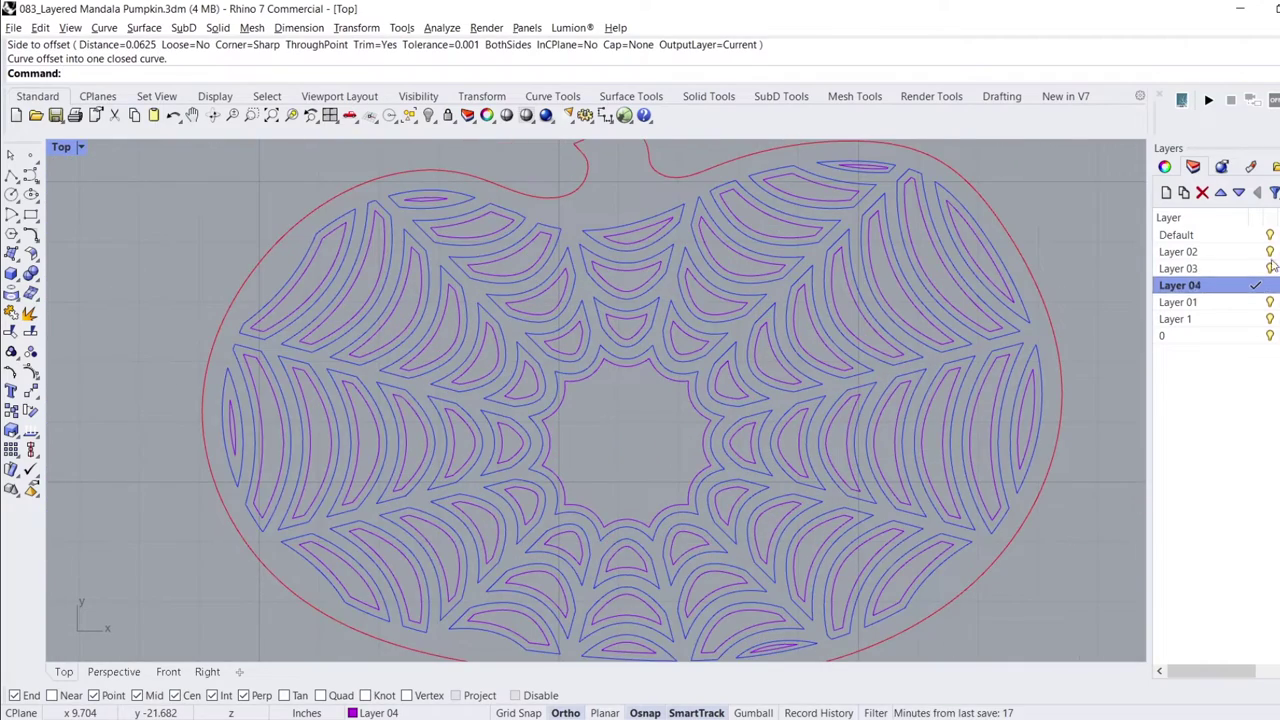
Offset the Layer 03 cells inward by 0.125 in on Layer 04 and select the lowest pumpkin's outline.
click(1178, 252)
scroll(820, 260, down, 2)
drag(511, 494, 969, 263)
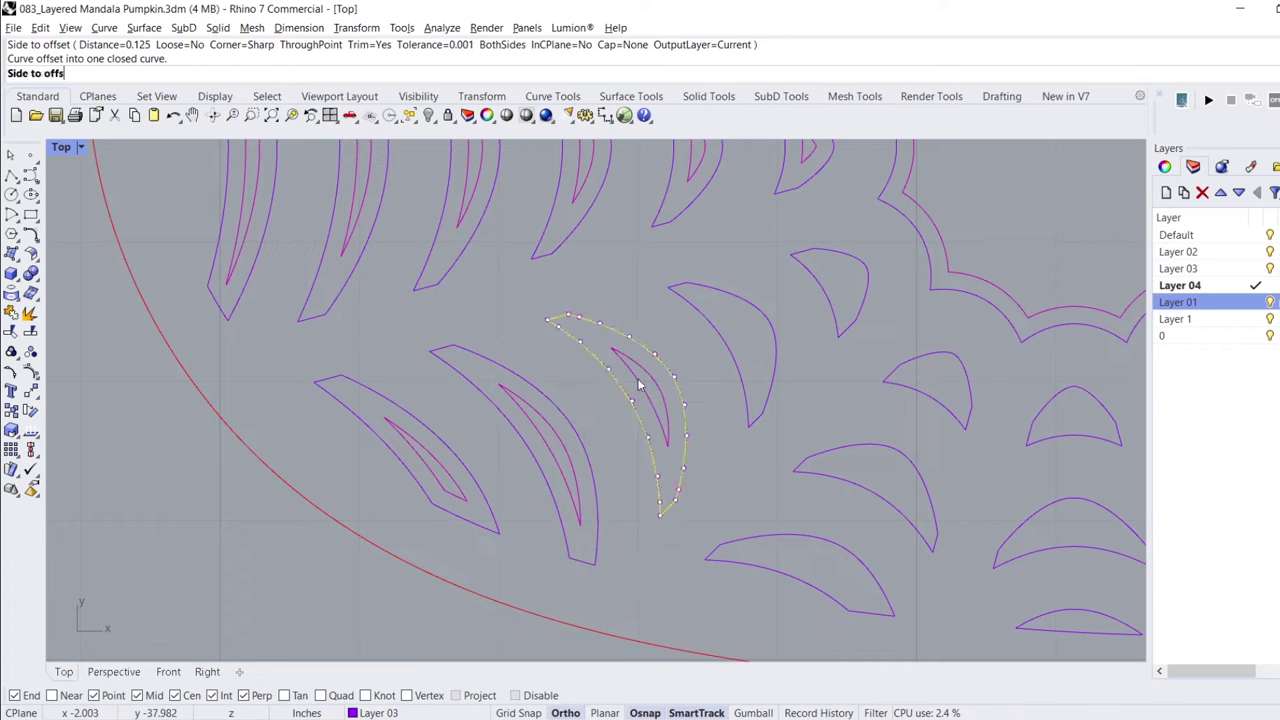
scroll(895, 447, up, 3)
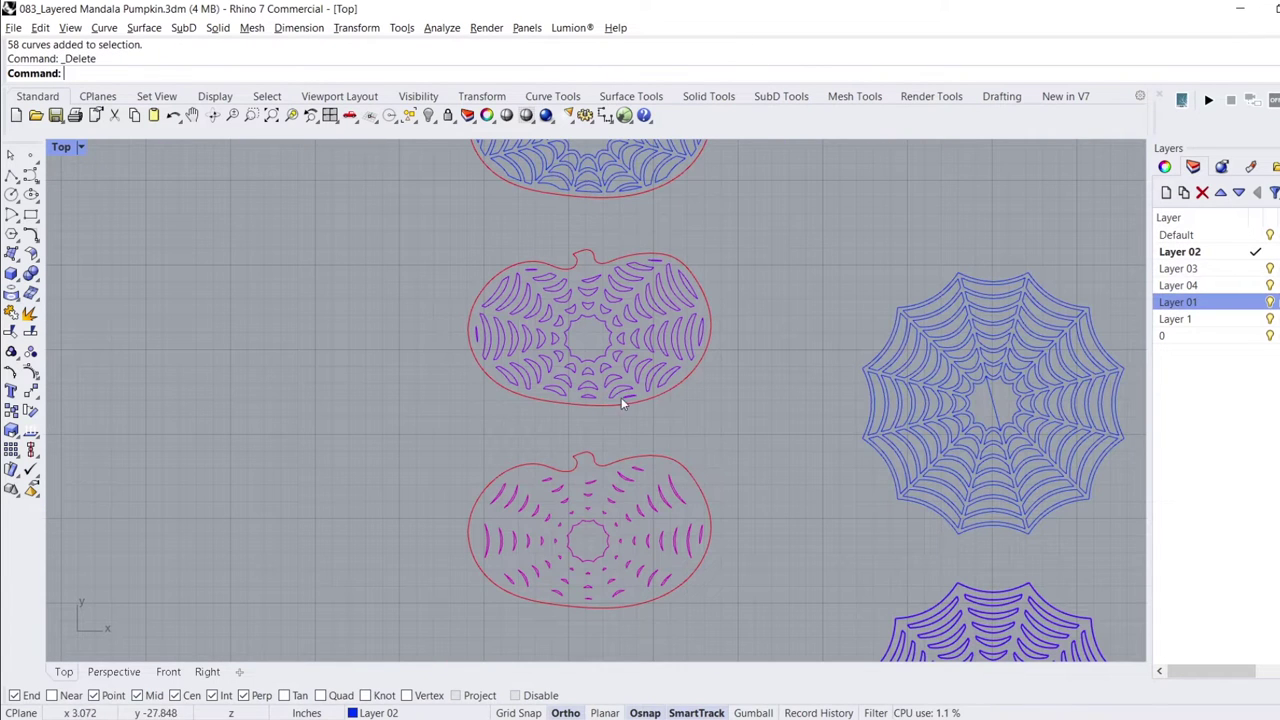
double_click(660, 460)
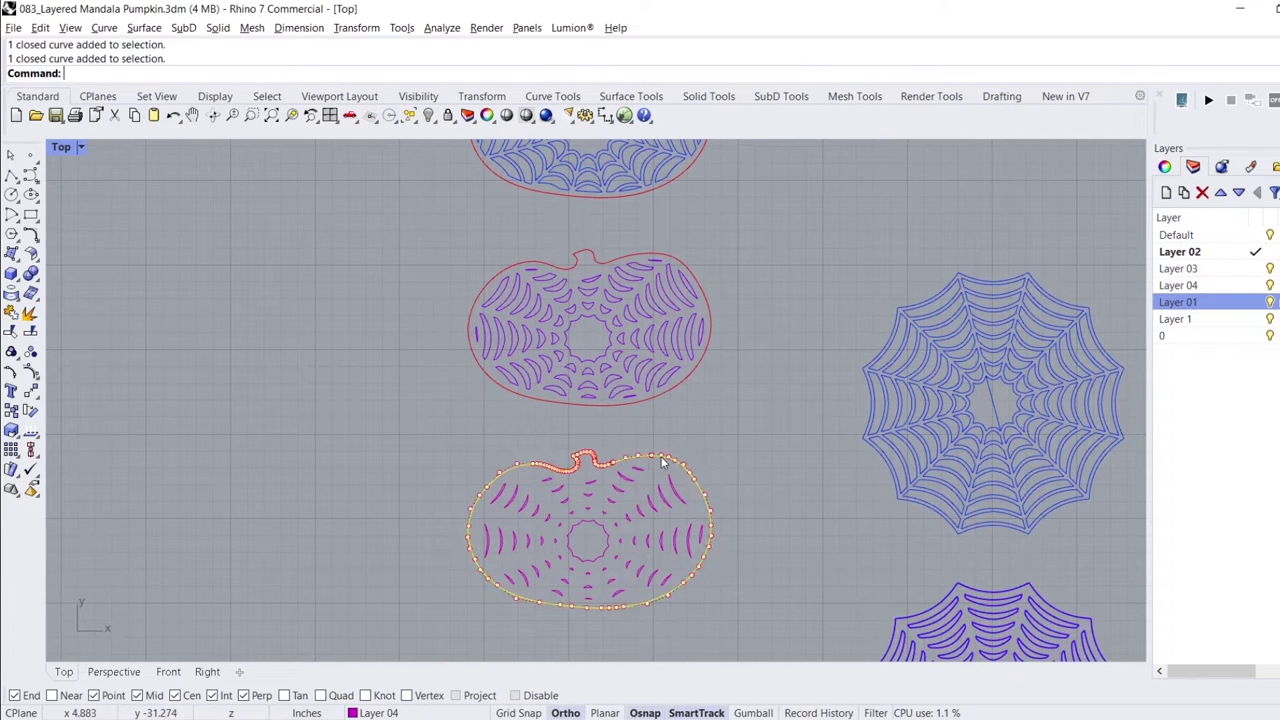
right_drag(773, 523, 733, 347)
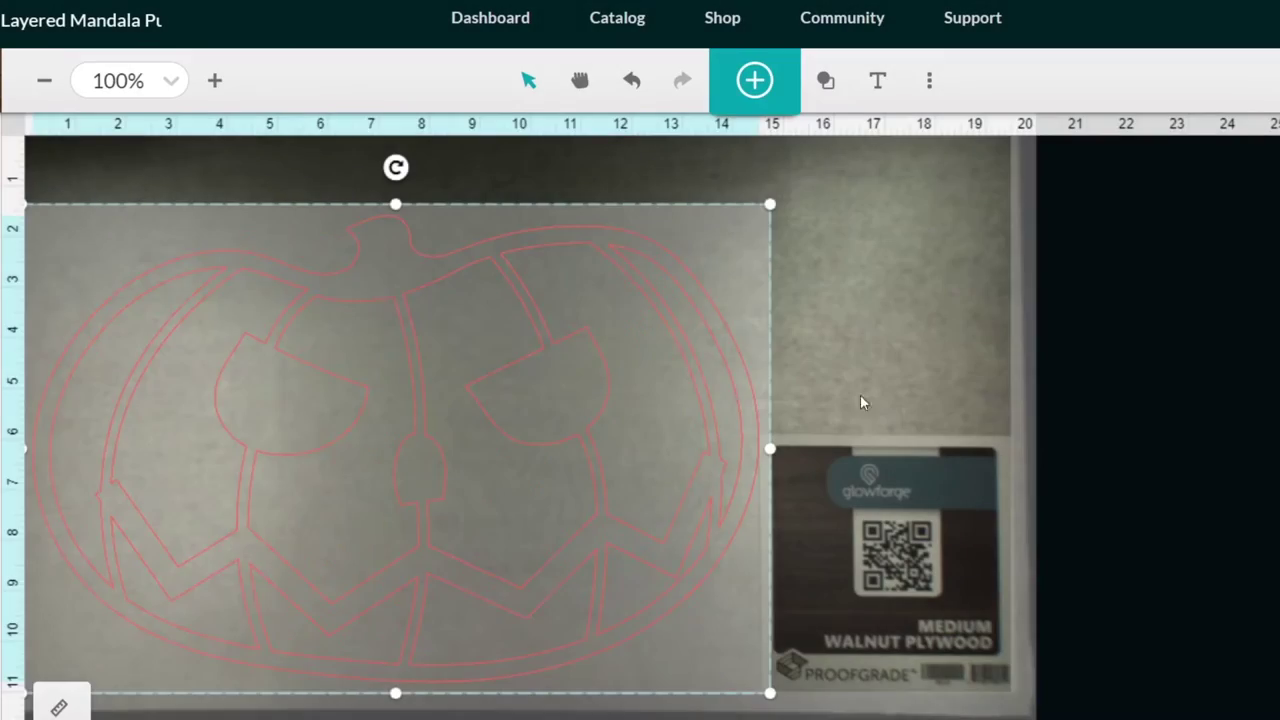
click(1090, 383)
drag(967, 391, 1012, 391)
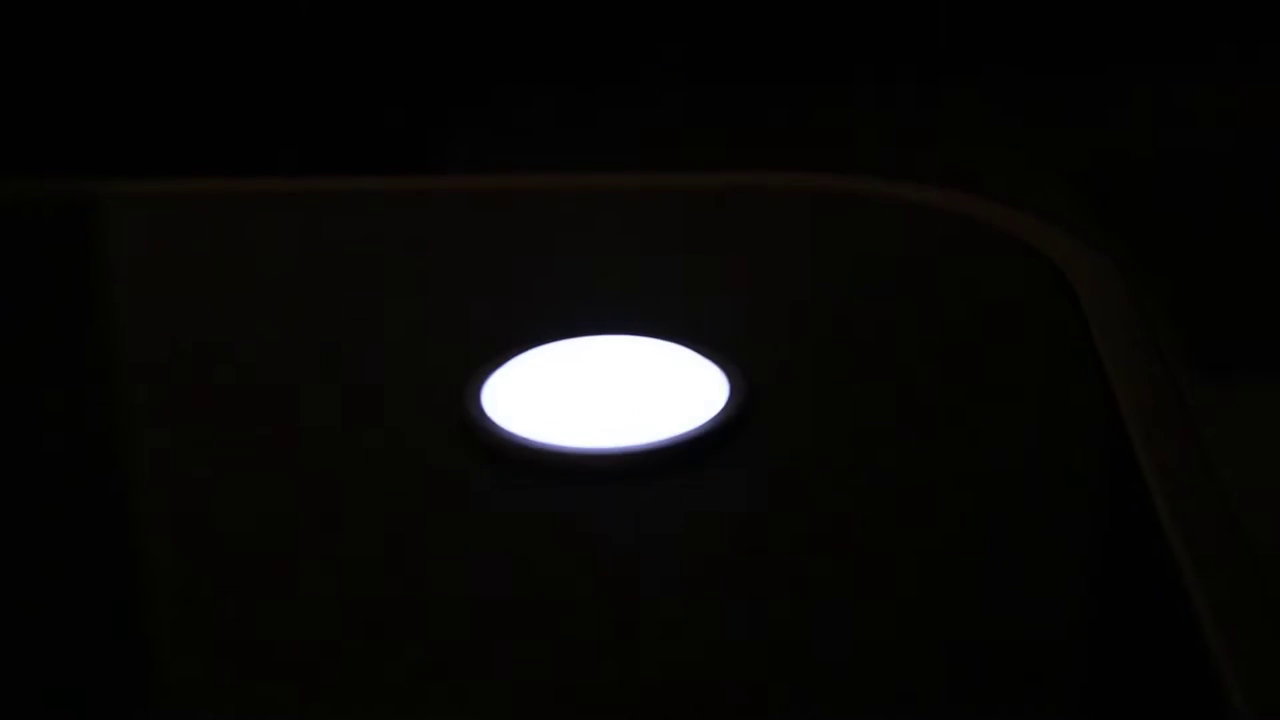